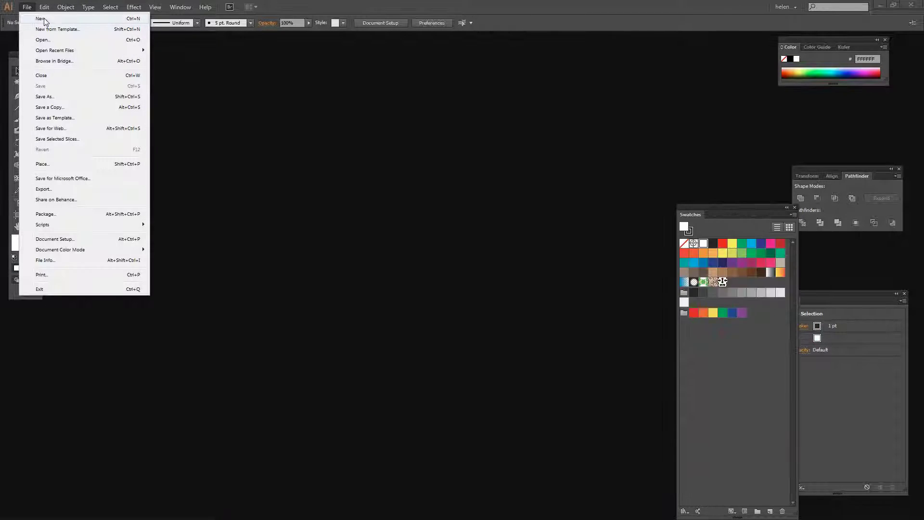
- Create the new 1000 pt square document and set it in a floating window
left_click(28, 15)
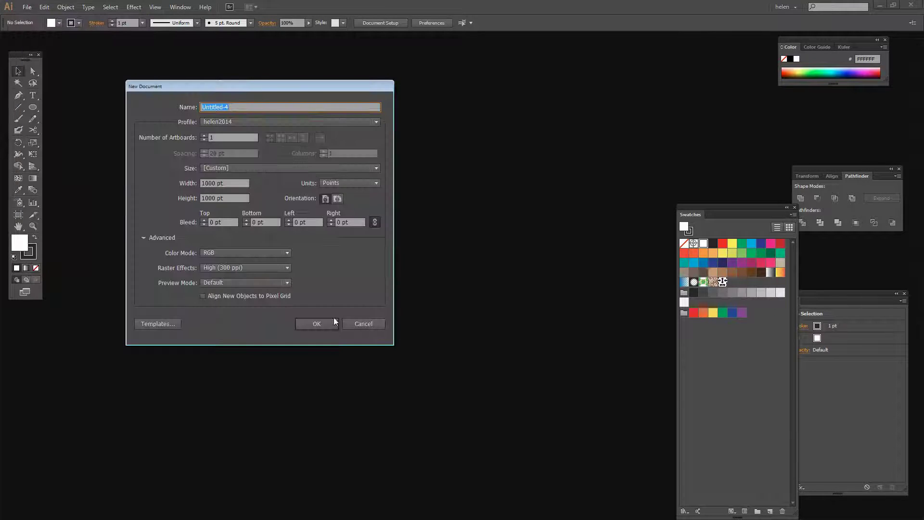
left_click(318, 324)
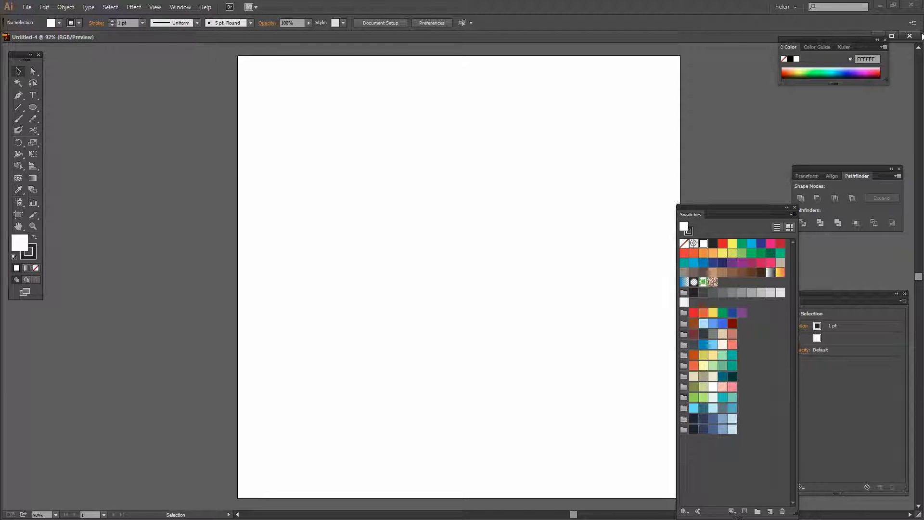
left_click(891, 35)
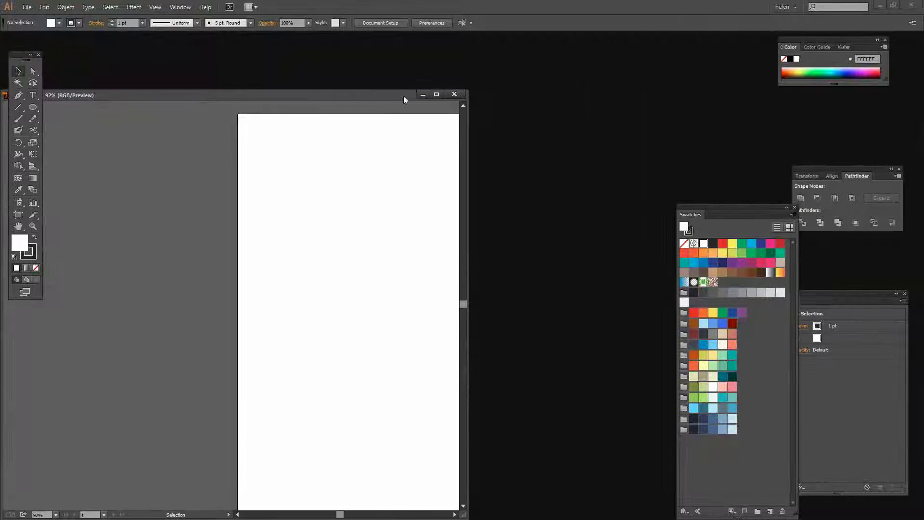
left_click_drag(403, 97, 490, 61)
- Fit the artboard in view and draw a circle about 494 pt wide near its middle
key("ctrl+0")
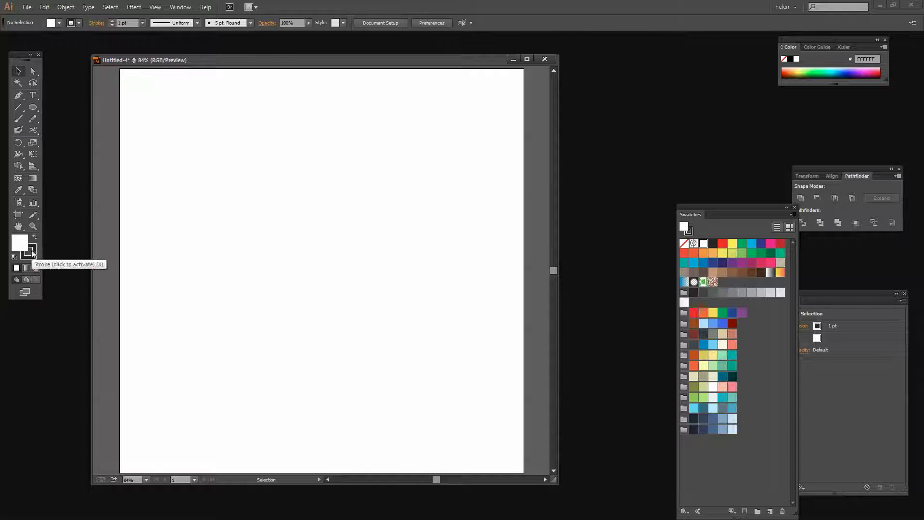
left_click(35, 107)
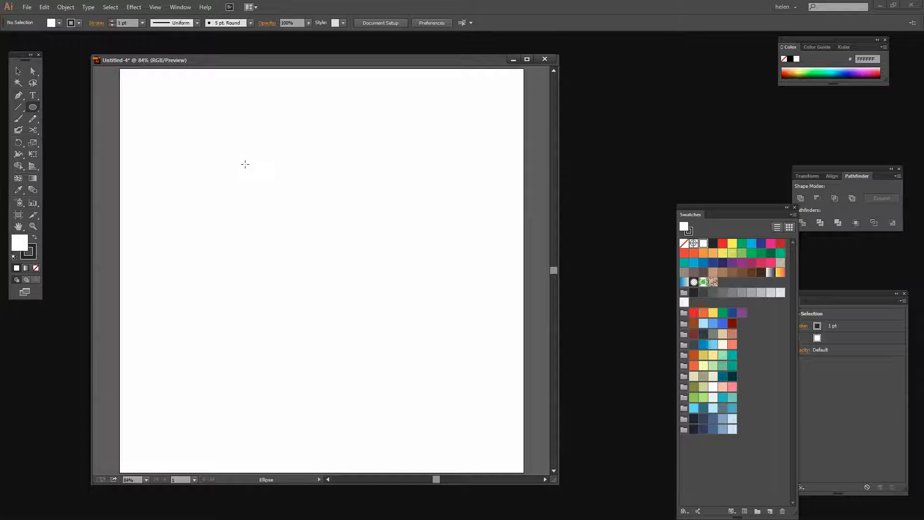
left_click_drag(245, 164, 445, 363)
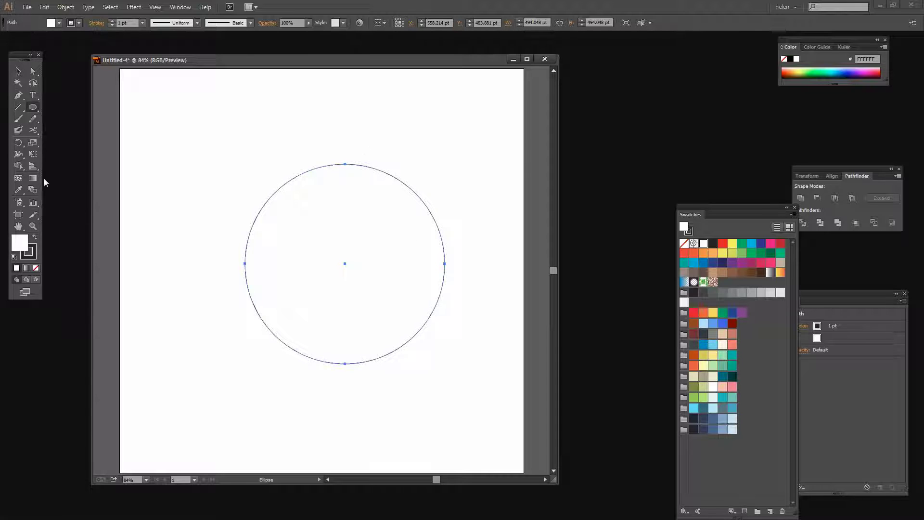
- Delete the circle's right and bottom anchors, leaving a quarter arc
left_click(34, 72)
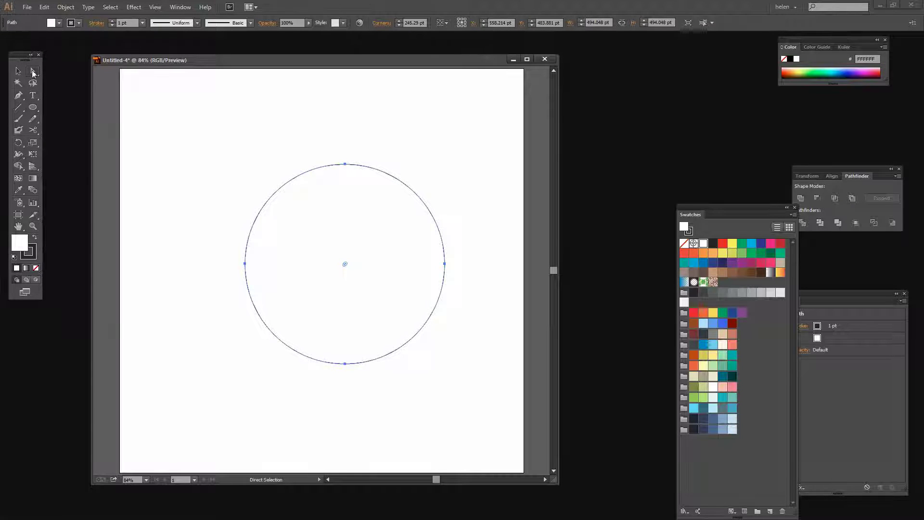
left_click(444, 264)
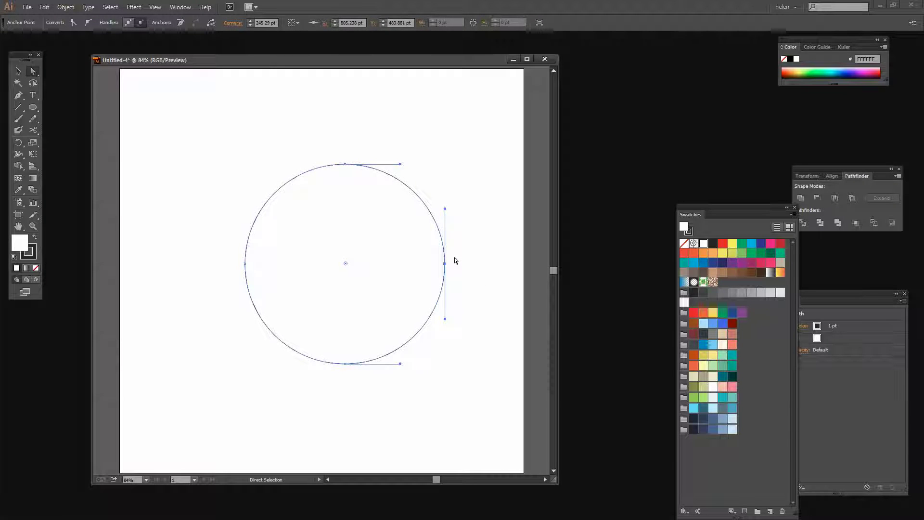
key("Delete")
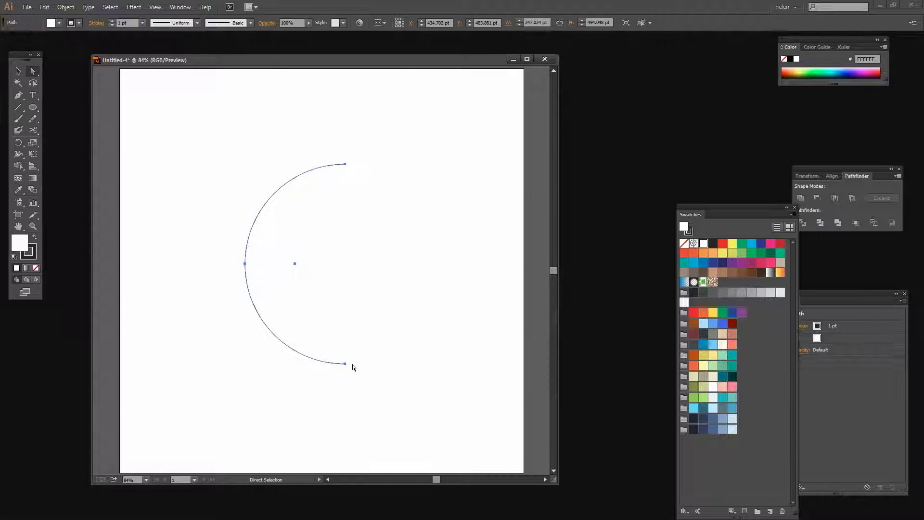
left_click(345, 364)
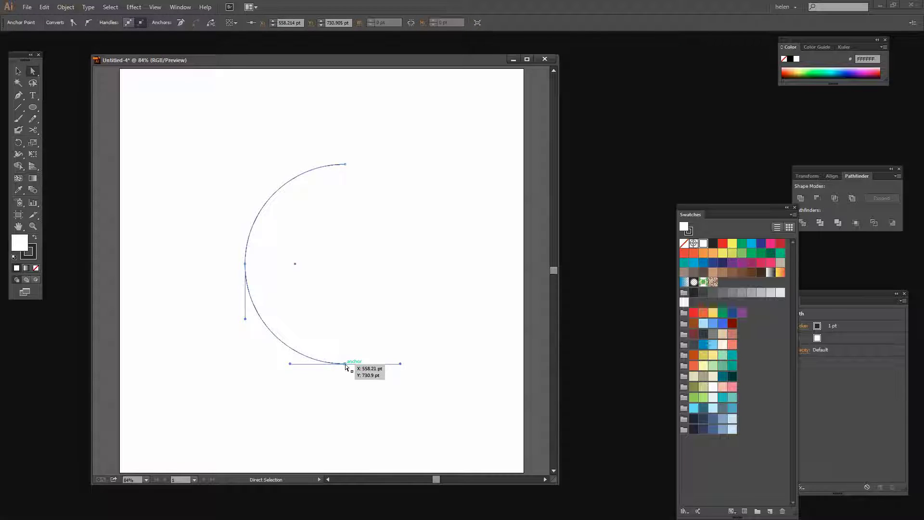
key("Delete")
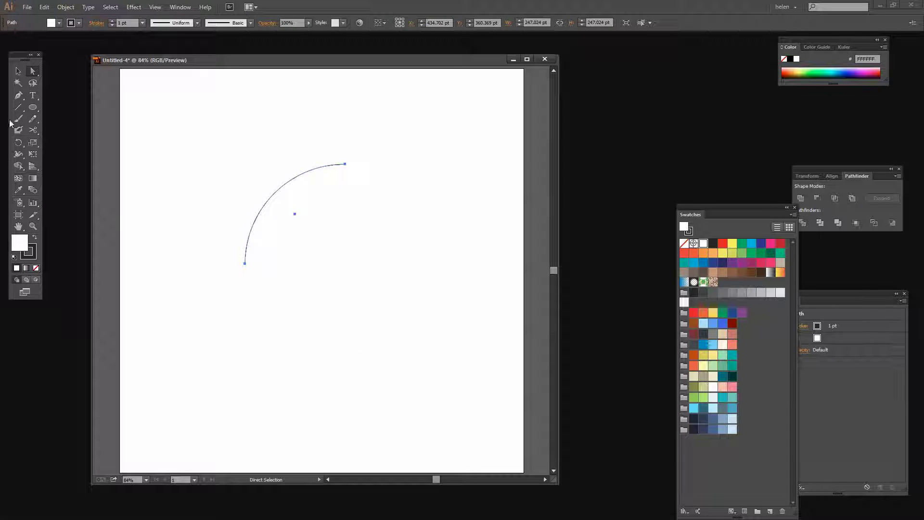
- Close the arc into a quarter-circle wedge with a right-angle corner point
left_click(18, 96)
left_click(345, 164)
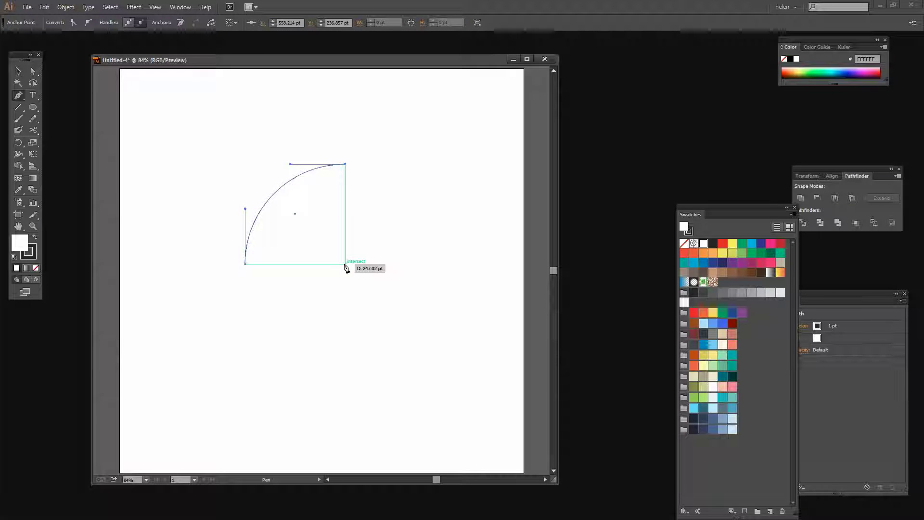
left_click(345, 263)
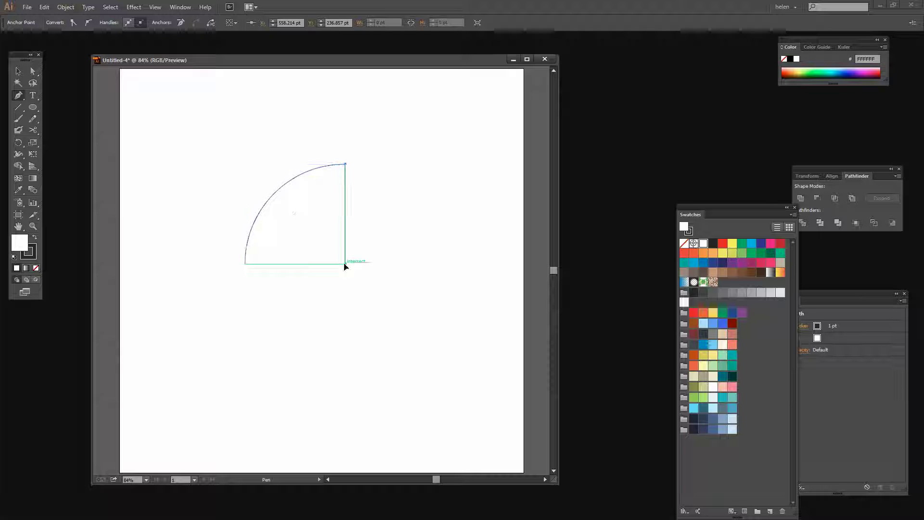
left_click(245, 264)
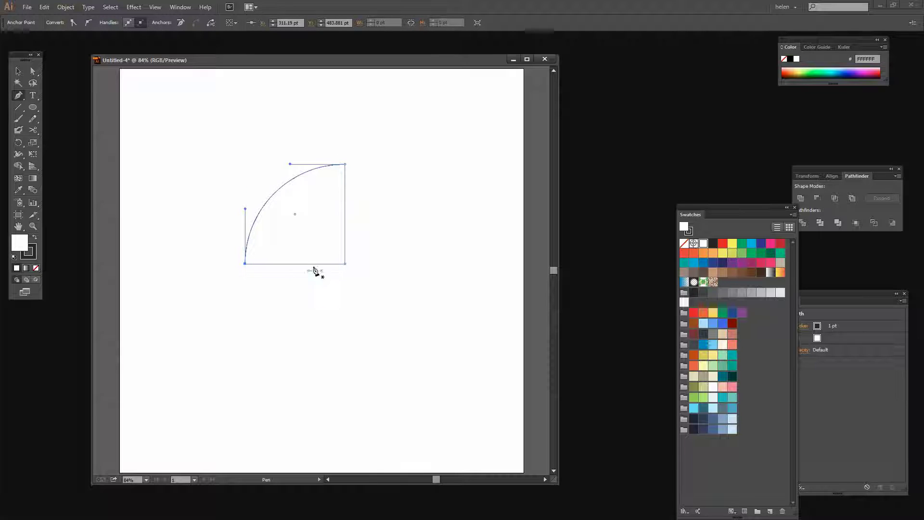
left_click(19, 71)
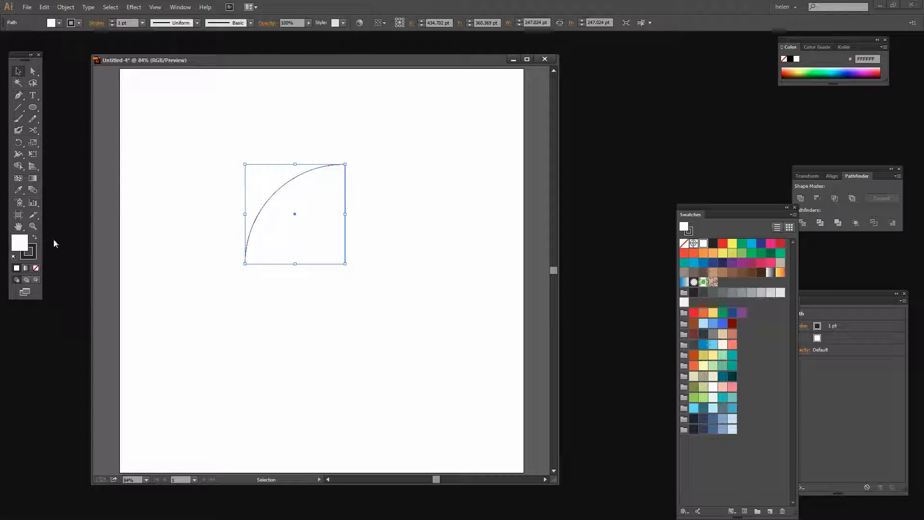
- Give the quarter-circle an FF6138 orange-red fill and no stroke
left_click(694, 313)
left_click(693, 366)
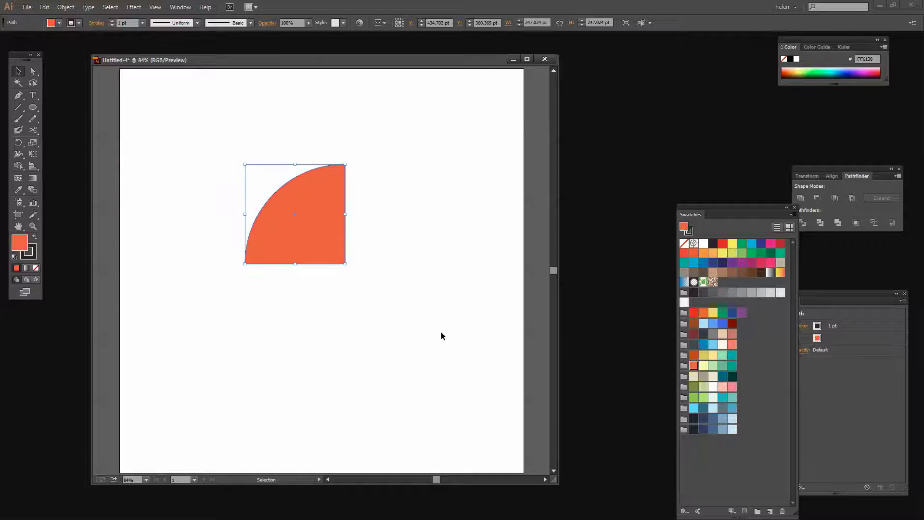
left_click(28, 256)
left_click(36, 269)
- Shrink the wedge to about 161 pt and scatter six copies across the artboard
left_click(252, 353)
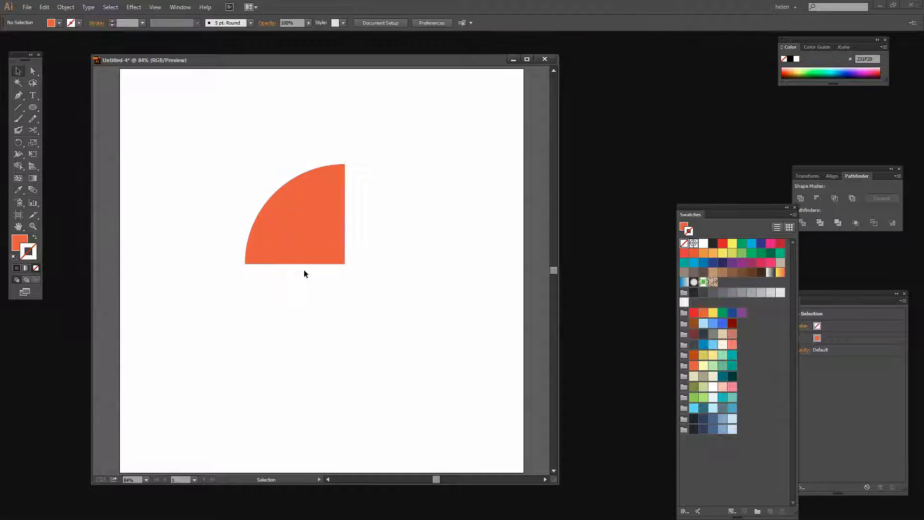
left_click_drag(351, 309, 241, 118)
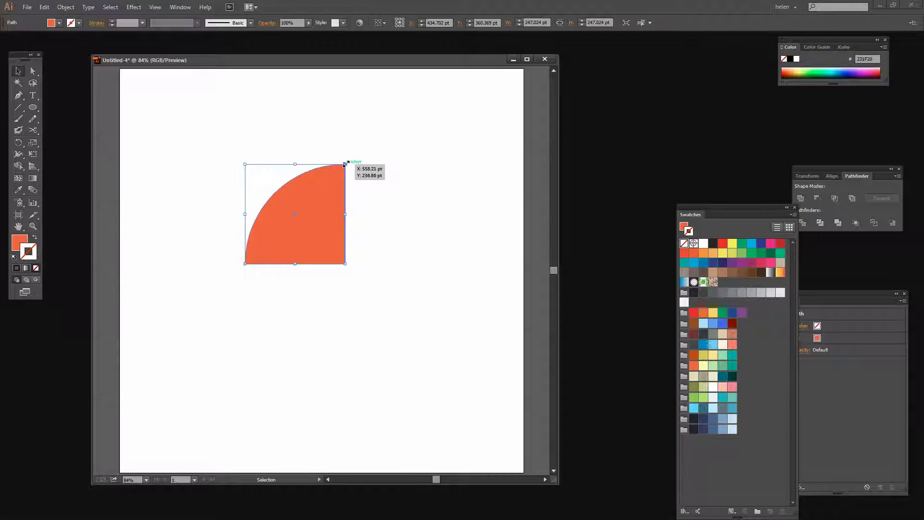
left_click_drag(345, 164, 321, 200)
left_click_drag(305, 260, 253, 351)
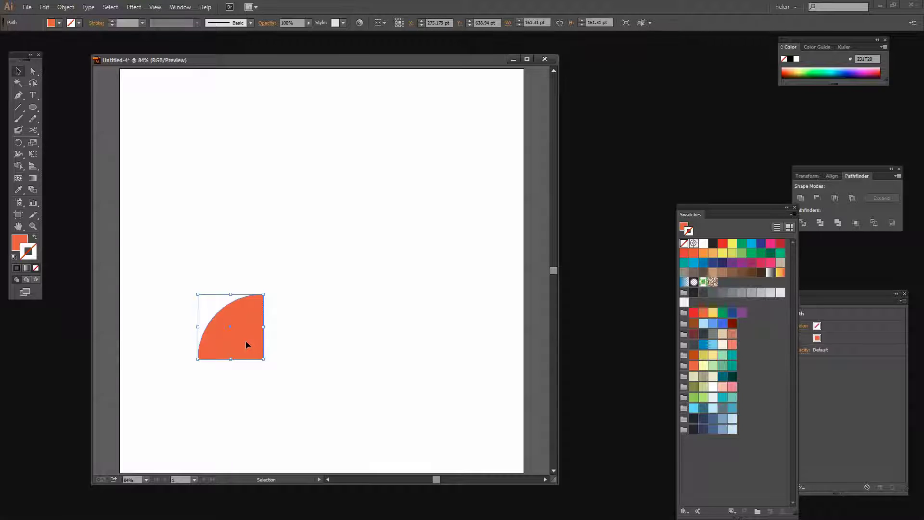
left_click_drag(245, 345, 424, 184)
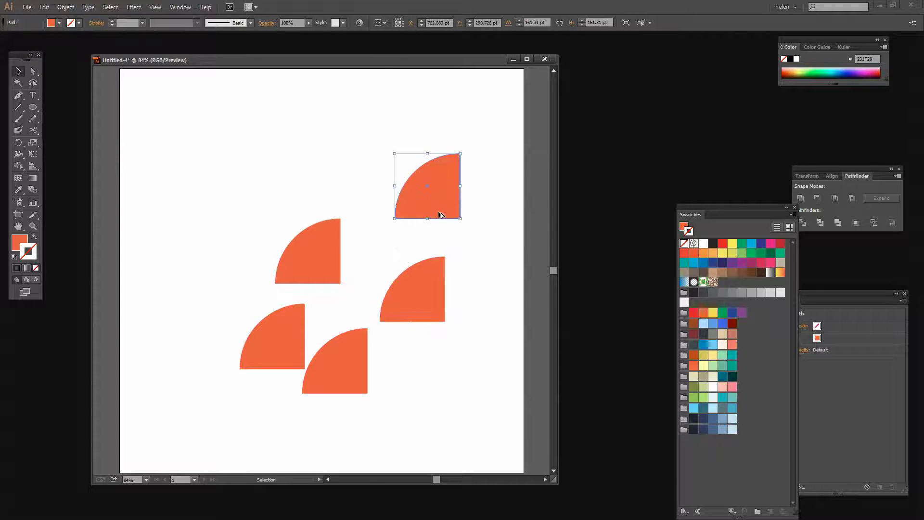
left_click_drag(437, 214, 316, 189, "alt")
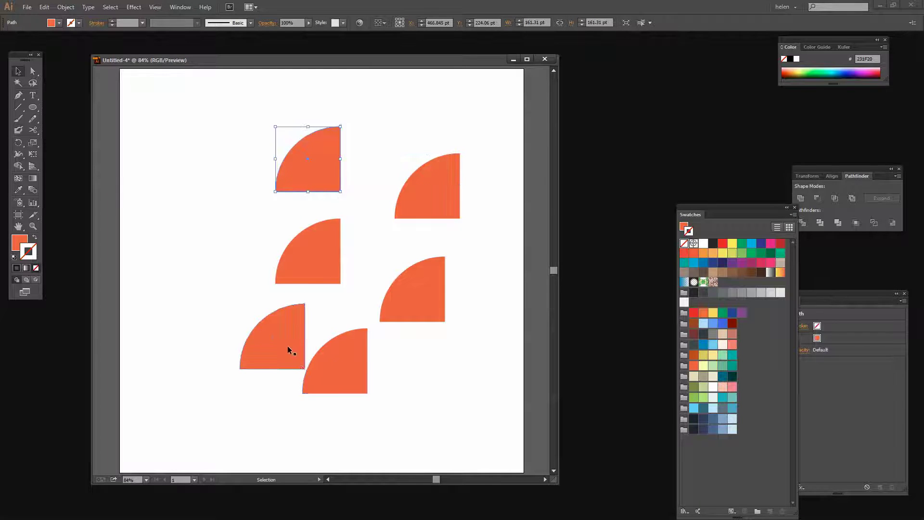
left_click_drag(287, 350, 262, 347)
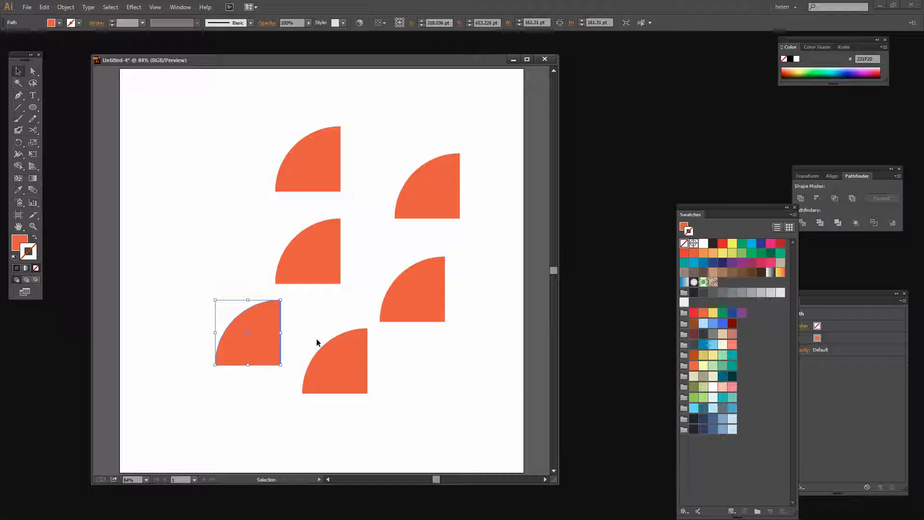
- Make one wedge olive with no outline, and fill two others pale green and peach
left_click(693, 386)
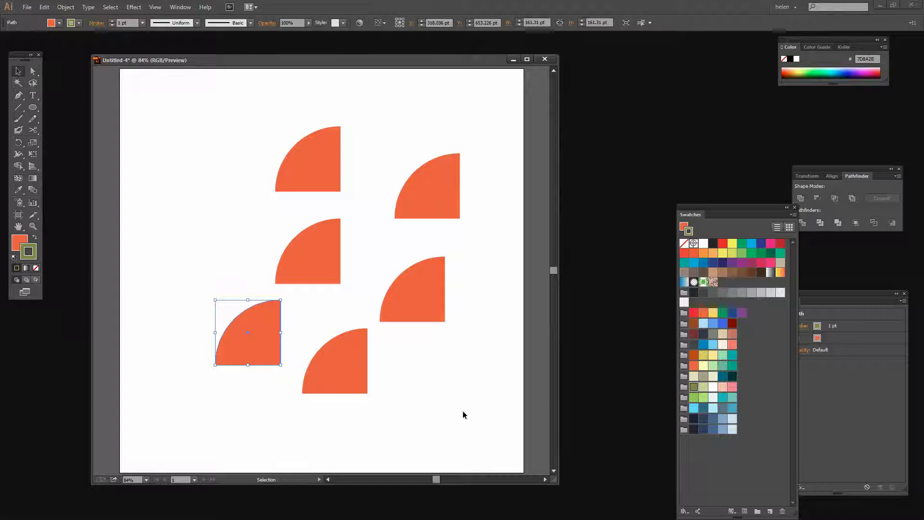
left_click(33, 239)
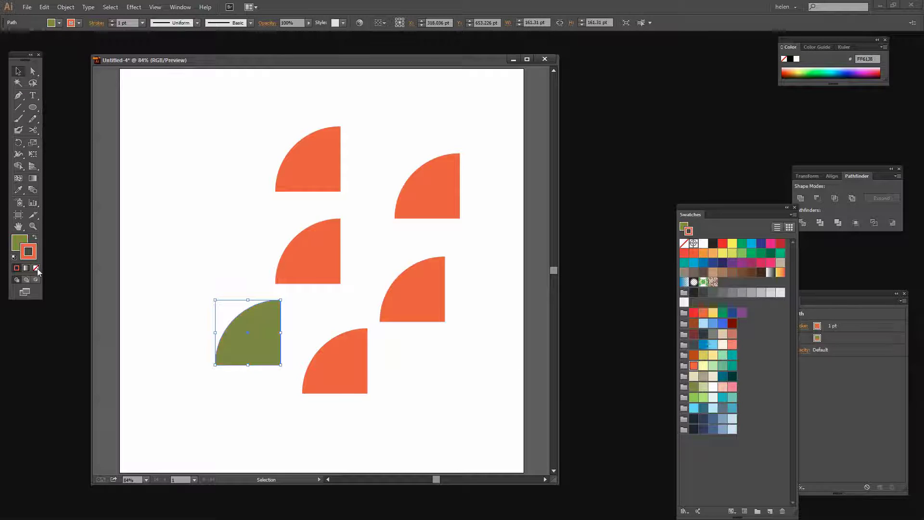
left_click(35, 269)
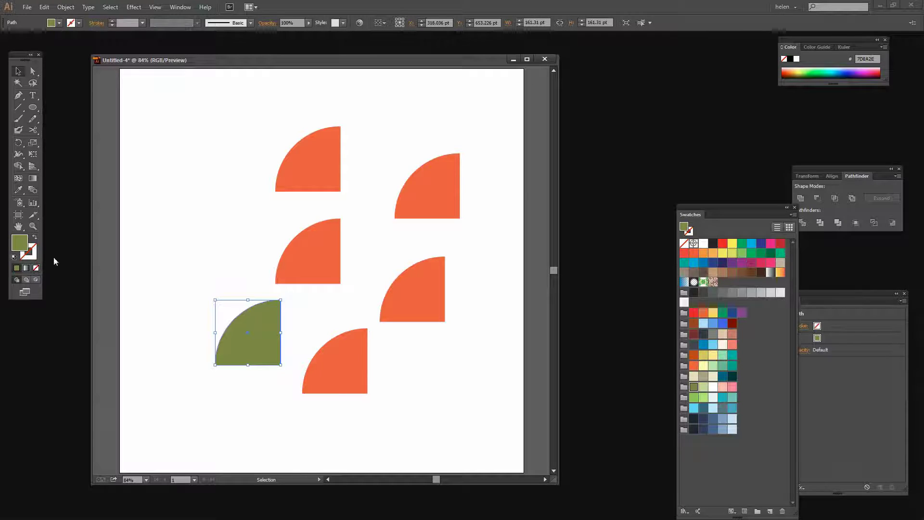
left_click(422, 307)
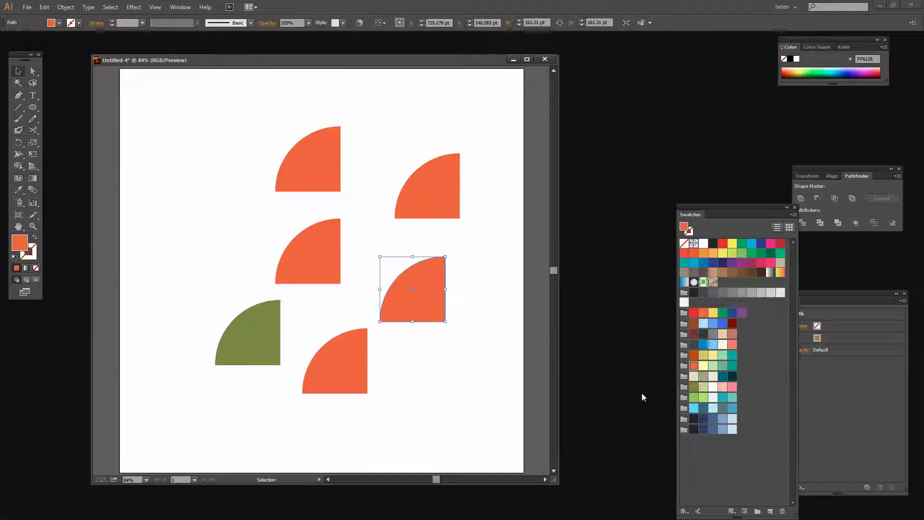
left_click(703, 387)
left_click(439, 209)
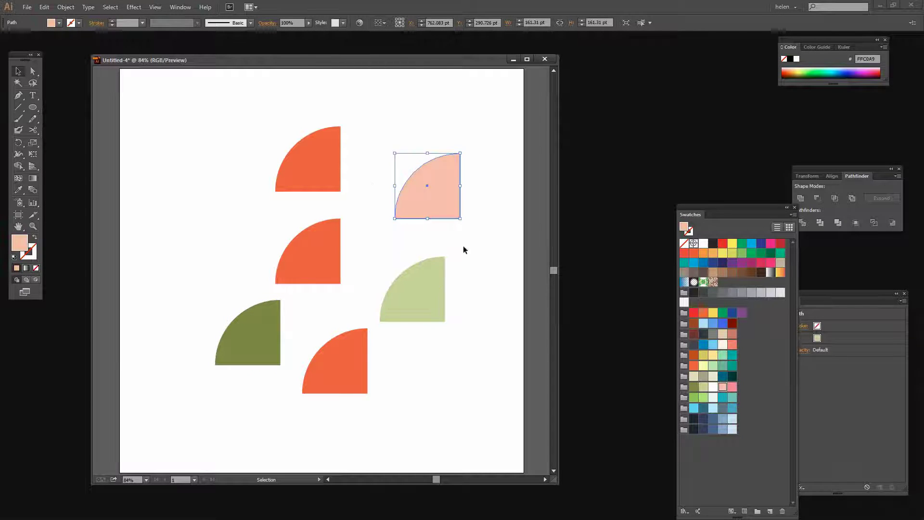
- Recolour the top wedge mint and the middle one teal, then shift the olive and orange wedges left
left_click(330, 172)
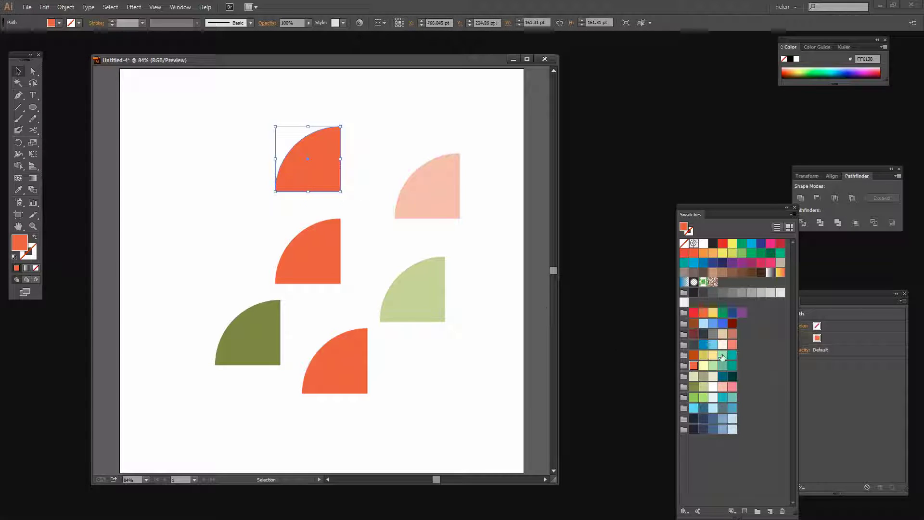
left_click(722, 357)
left_click(316, 269)
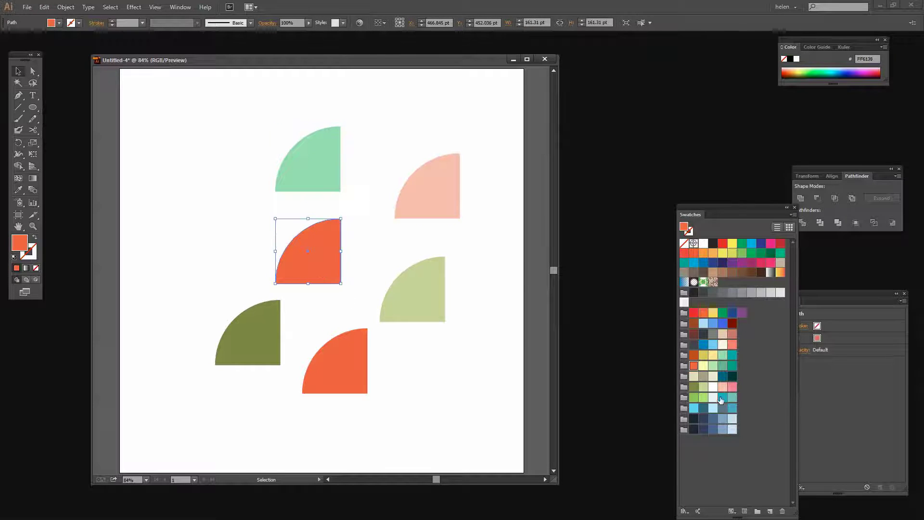
left_click(721, 398)
left_click_drag(241, 356, 205, 356)
left_click_drag(327, 383, 286, 376)
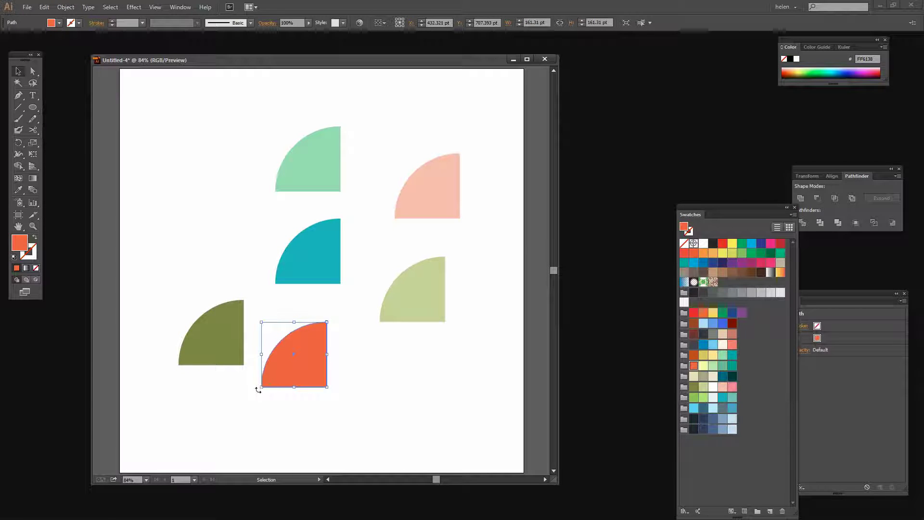
- Rotate the orange wedge against the olive one to form a semicircle, and move it right
left_click_drag(255, 388, 253, 310)
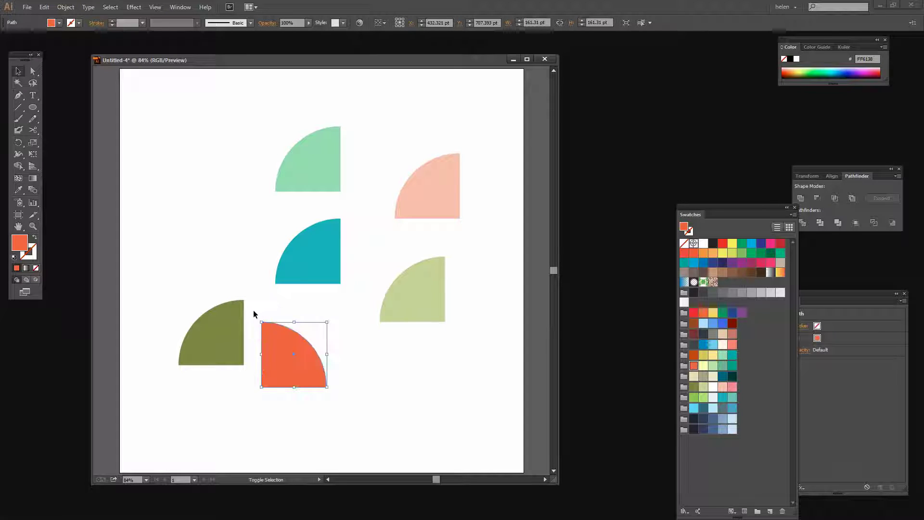
left_click_drag(308, 363, 292, 345)
left_click(348, 383)
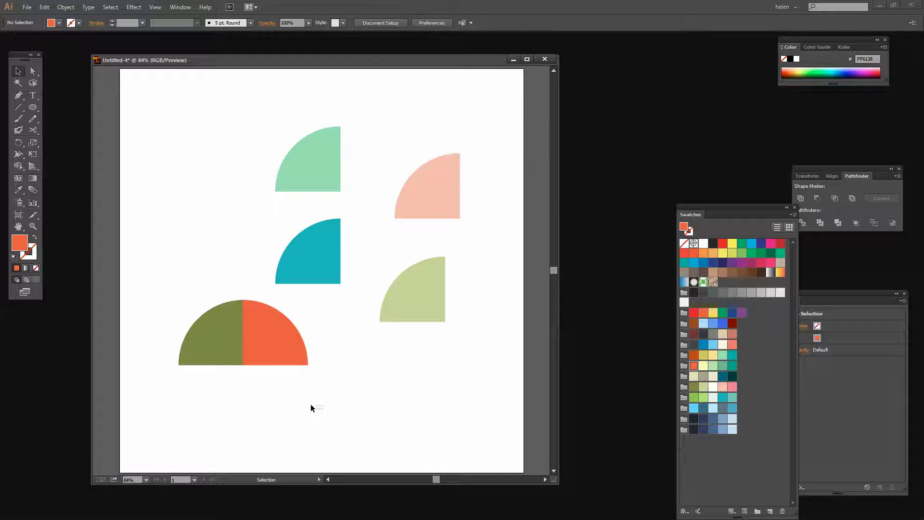
left_click_drag(309, 406, 169, 305)
left_click_drag(218, 340, 262, 350)
left_click(426, 369)
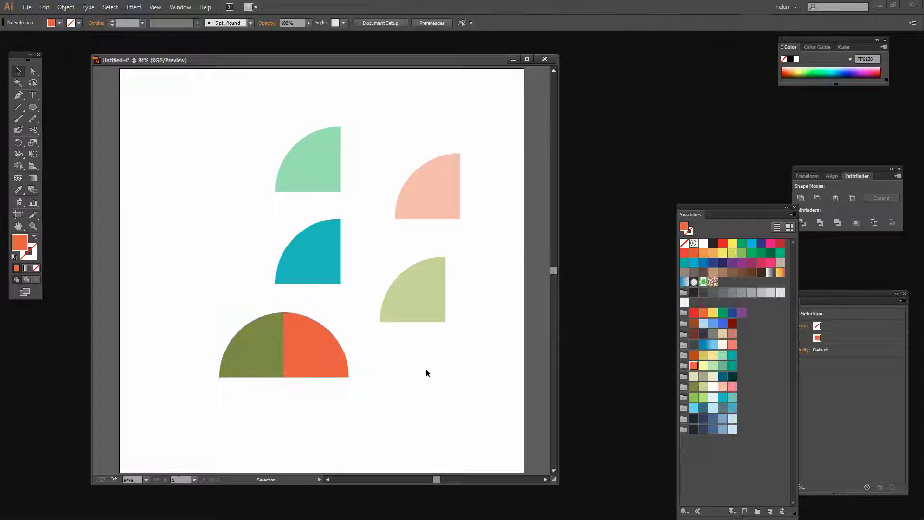
- Place the teal wedge above the orange half and align the rotated pale green wedge beside it
left_click_drag(318, 256, 327, 289)
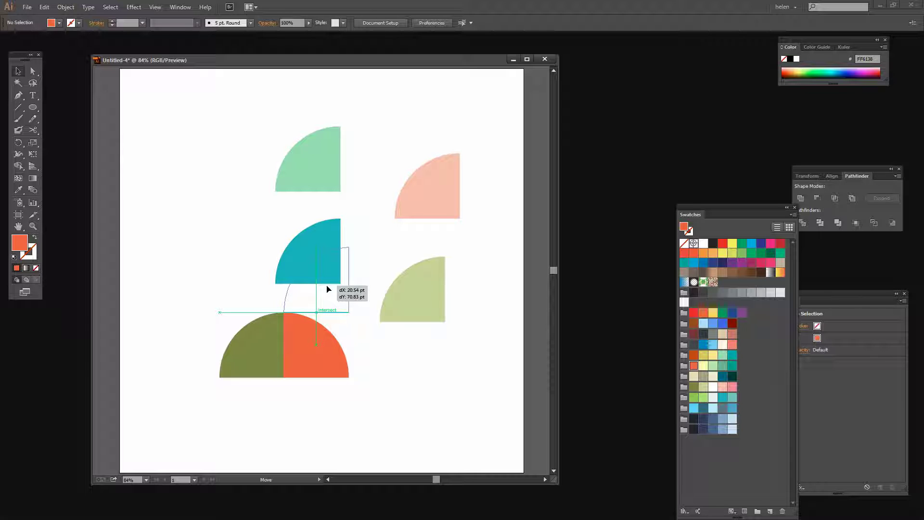
left_click_drag(327, 287, 327, 286)
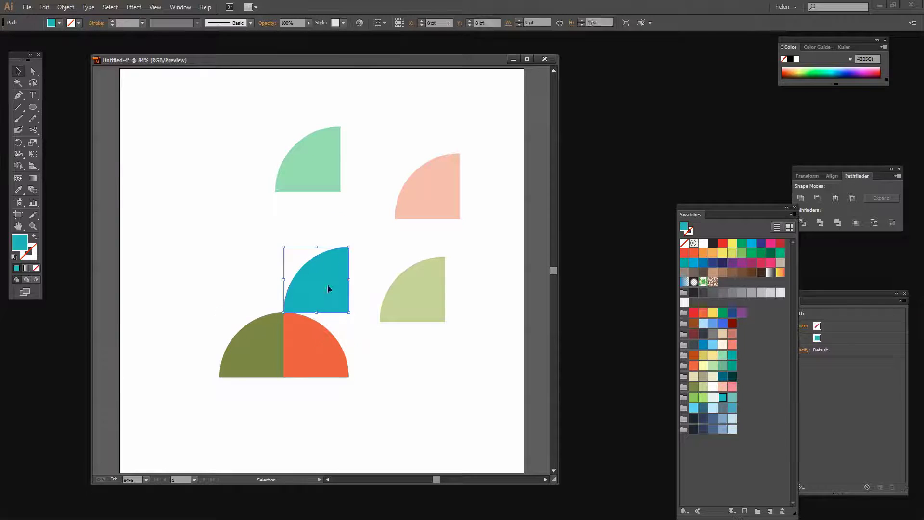
left_click(380, 380)
left_click_drag(424, 313, 234, 289)
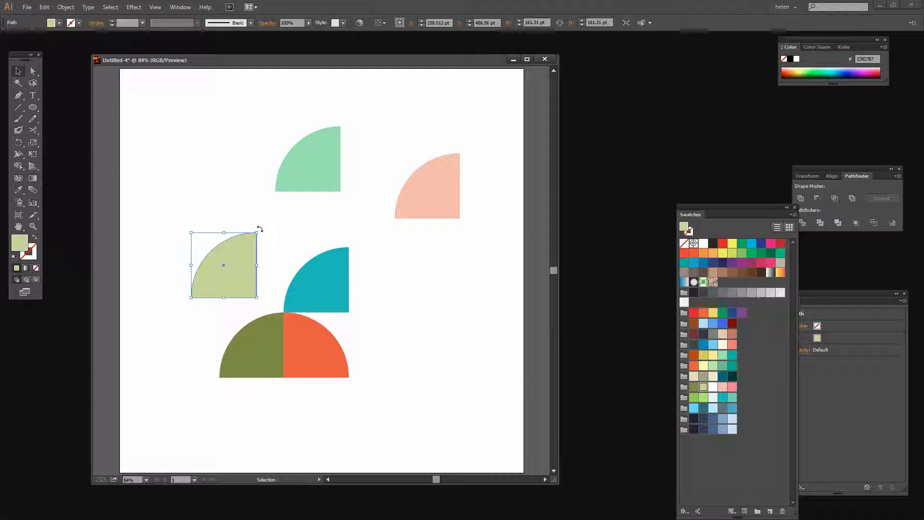
left_click_drag(260, 229, 236, 303)
left_click_drag(178, 258, 332, 301)
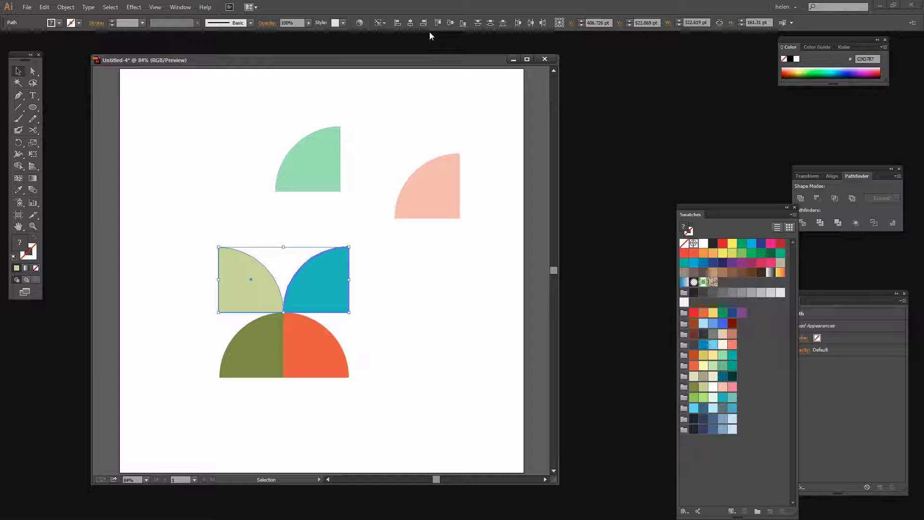
left_click(451, 23)
left_click(366, 299)
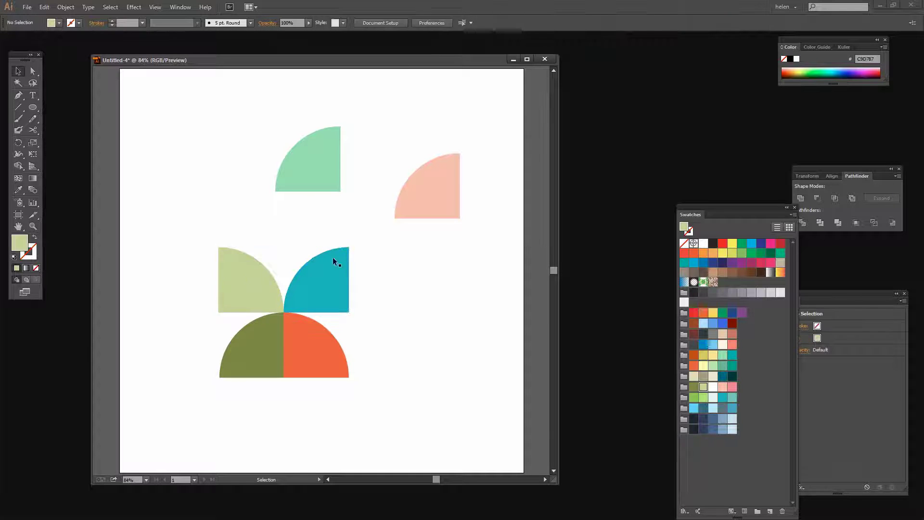
- Align the pale green wedge with the olive wedge, using olive as the key object
left_click_drag(380, 442, 317, 257)
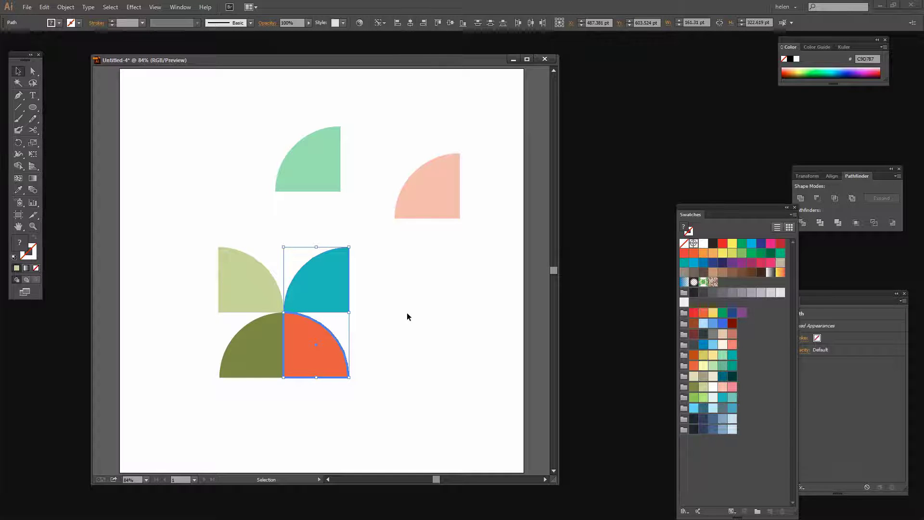
left_click(386, 373)
left_click_drag(260, 402, 224, 285)
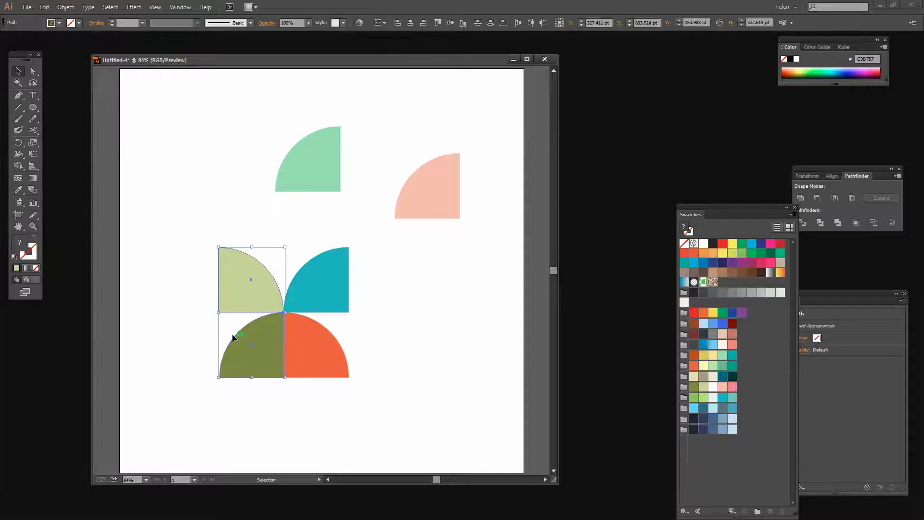
left_click(256, 356)
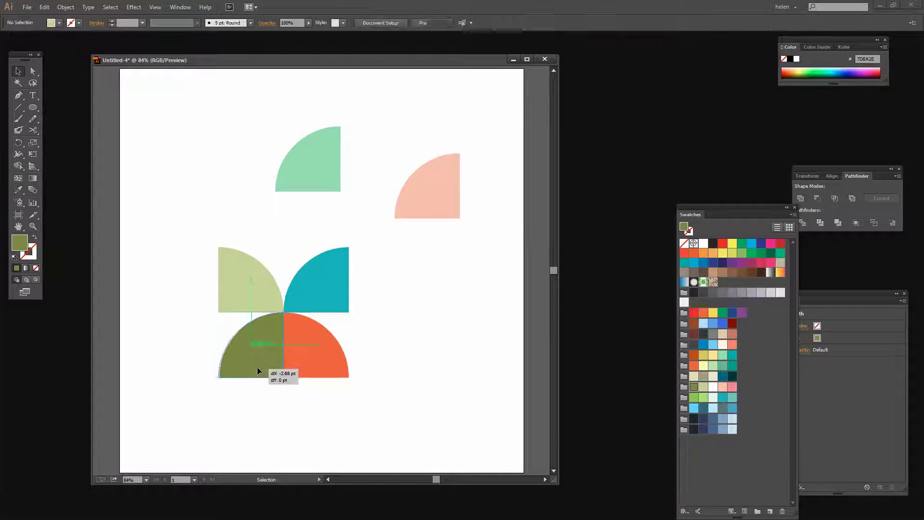
left_click_drag(245, 399, 213, 213)
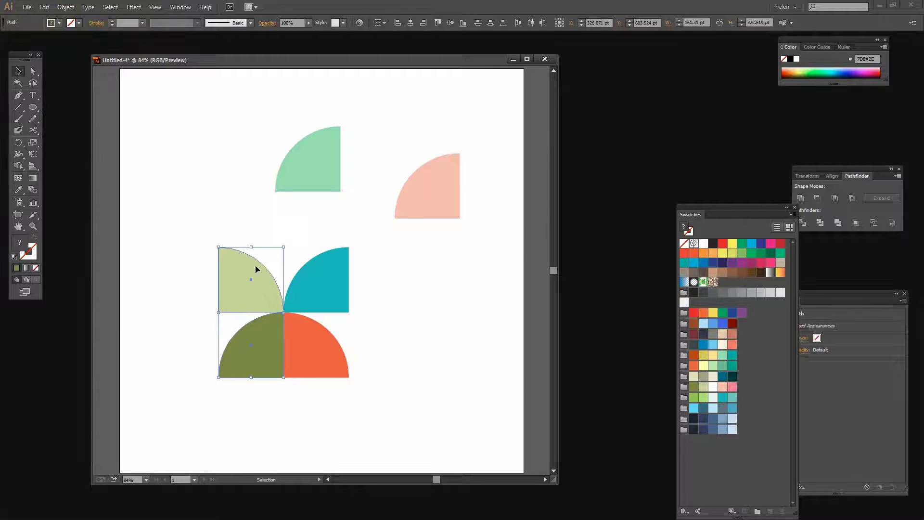
left_click(254, 355)
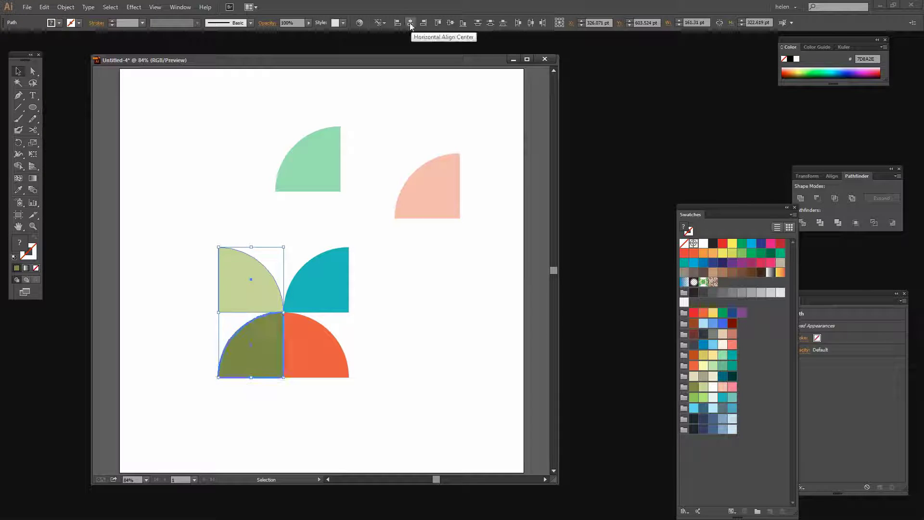
left_click(408, 426)
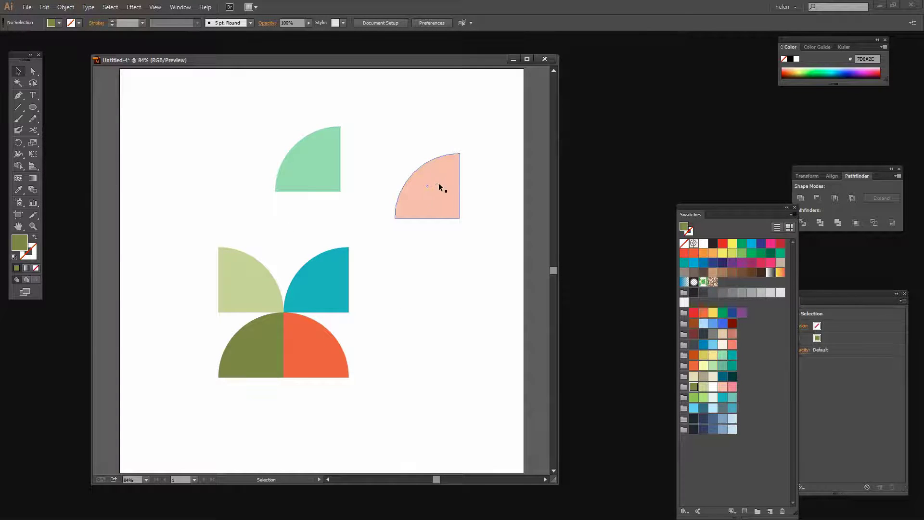
- Move the peach wedge beside the orange one and the mint wedge to the top row's left end
left_click_drag(445, 185, 400, 346)
left_click(460, 368)
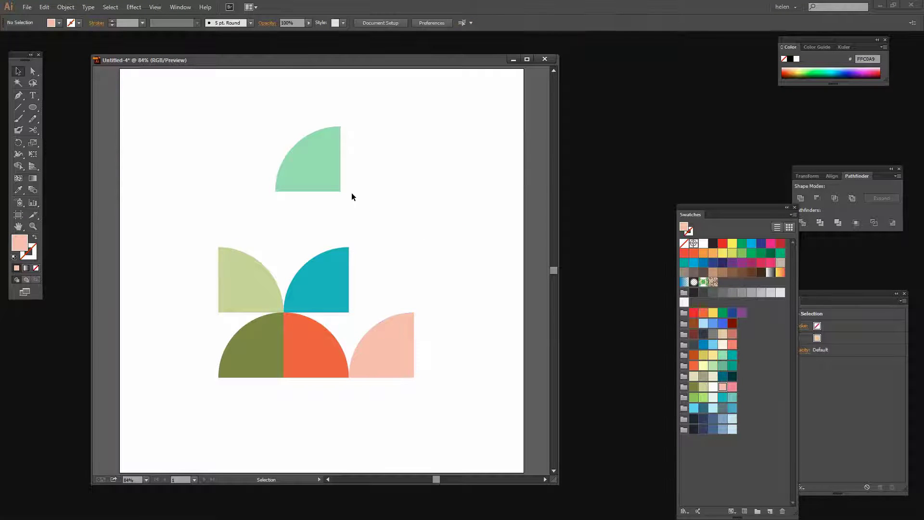
left_click_drag(326, 165, 414, 244)
mouse_move(427, 206)
left_mouse_down()
mouse_move(476, 252)
mouse_move(428, 205)
left_mouse_up()
left_click_drag(397, 252, 190, 294)
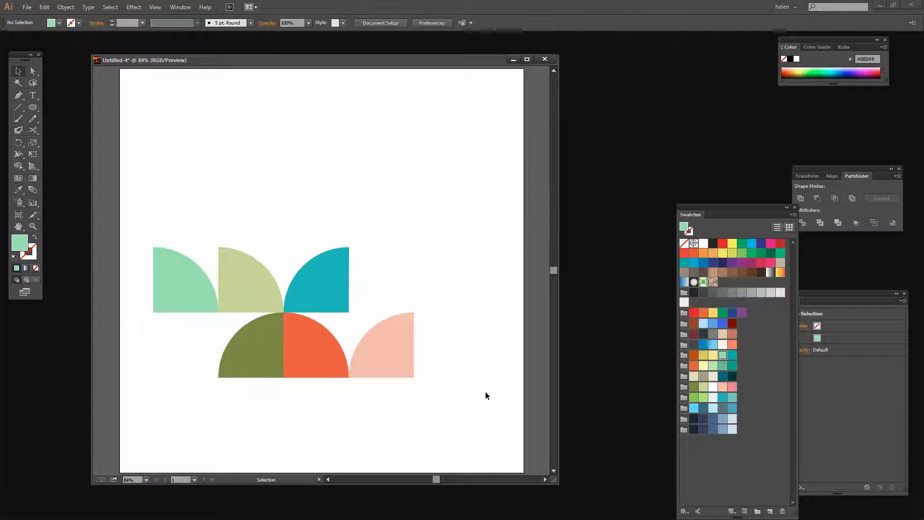
left_click(485, 391)
left_click_drag(447, 409, 117, 148)
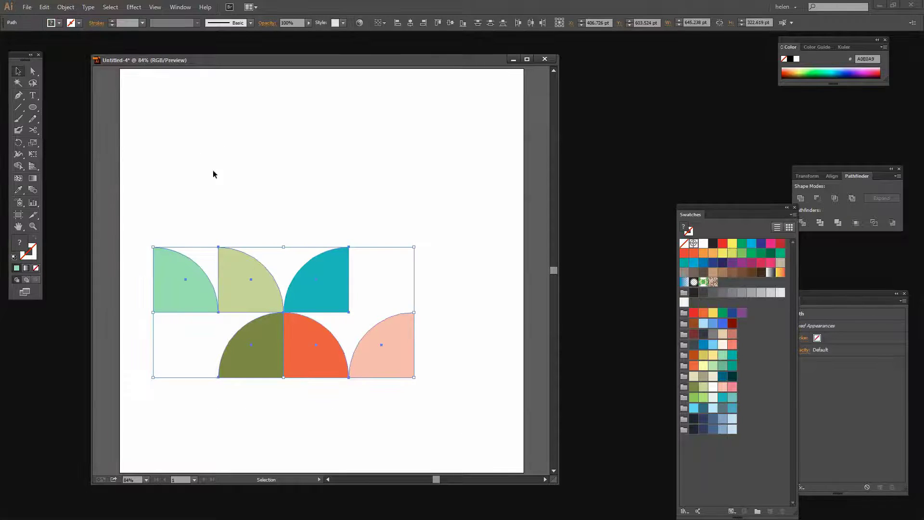
- Make a New Pattern from the six wedges with Object > Pattern > Make
left_click(65, 6)
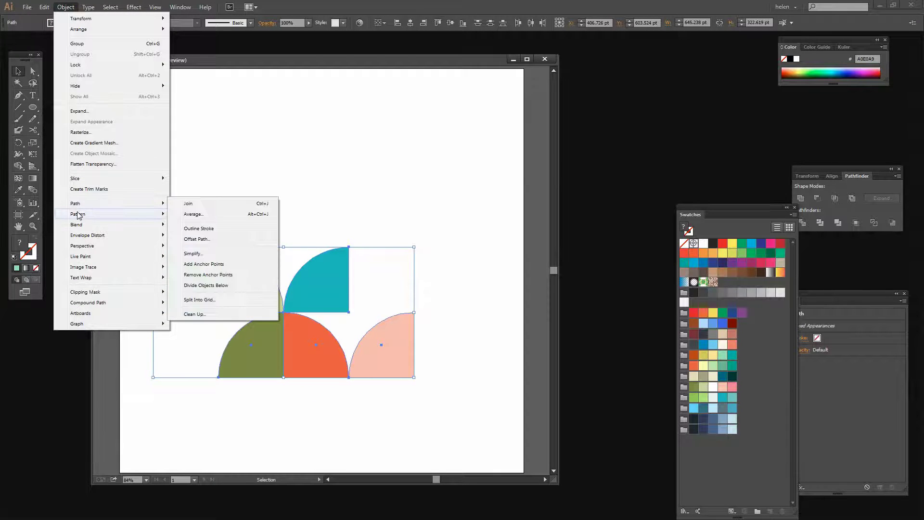
mouse_move(154, 213)
left_click(188, 214)
left_click(552, 283)
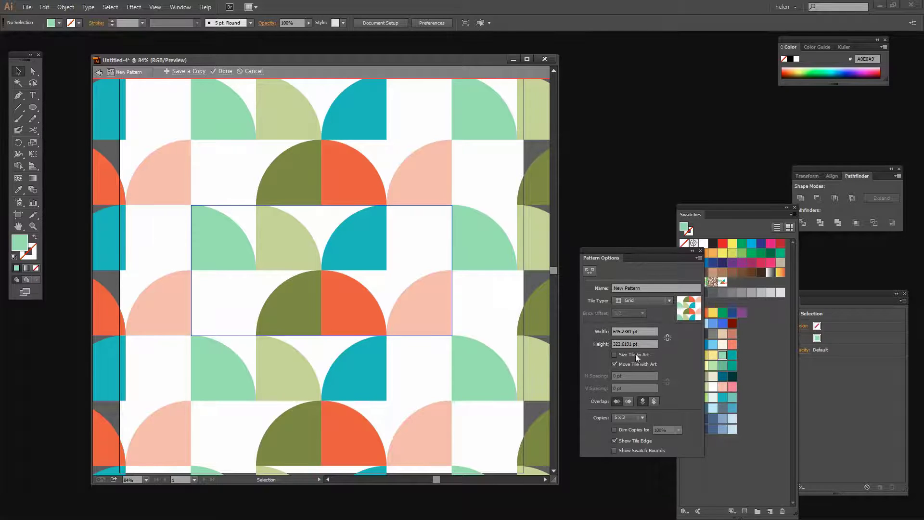
- Unlink the tile proportions and set the pattern tile width to 484 pt, keeping height about 323 pt
left_click(625, 331)
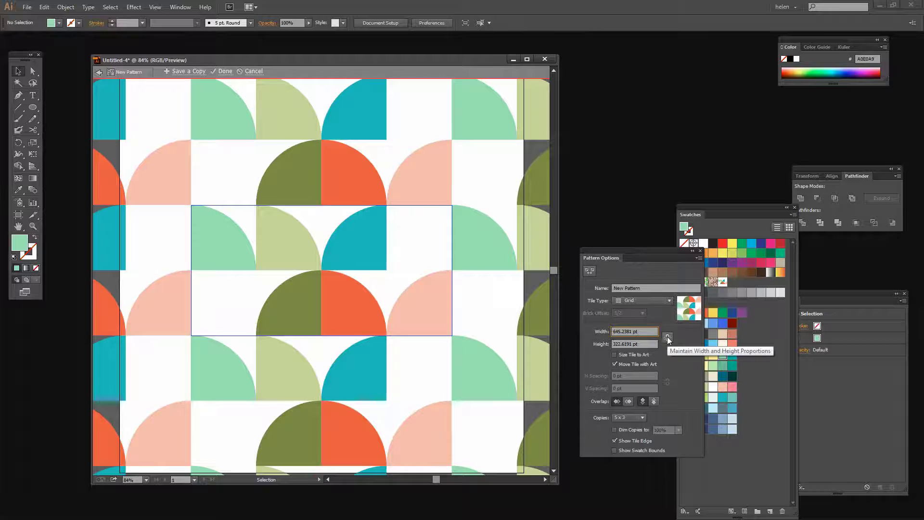
left_click(667, 337)
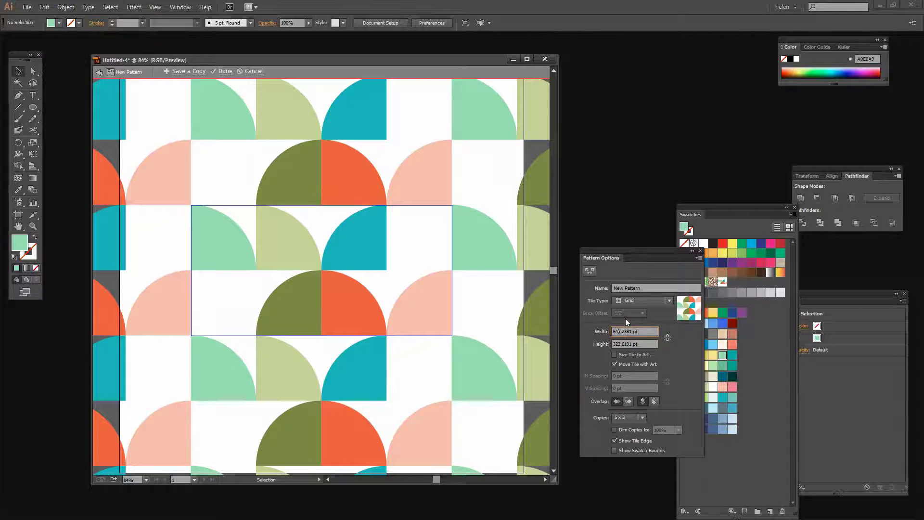
type("642")
key("Return")
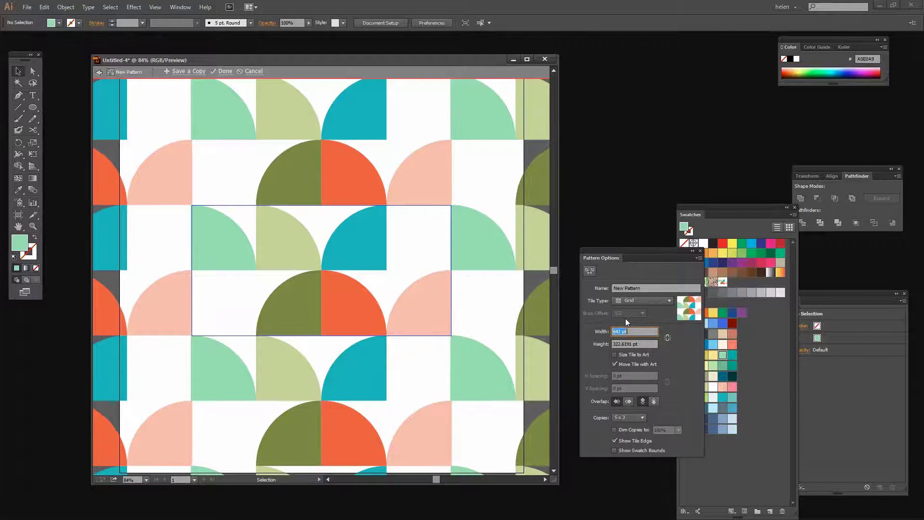
key("Down")
key("Down")
key("Down")
key("Down")
key("Down")
key("Down")
key("Down")
key("Down")
key("Down")
key("Down")
key("Down")
key("Down")
key("Down")
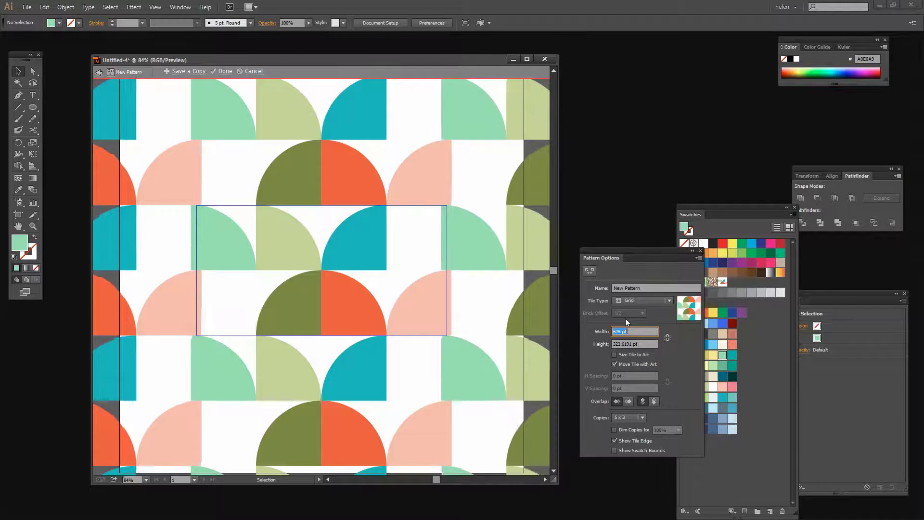
key("shift+Down")
key("shift+Down")
key("shift+Down")
key("shift+Down")
key("shift+Down")
key("shift+Down")
key("shift+Down")
key("shift+Down")
key("shift+Down")
key("shift+Down")
key("shift+Down")
key("shift+Down")
key("shift+Down")
key("shift+Down")
key("shift+Down")
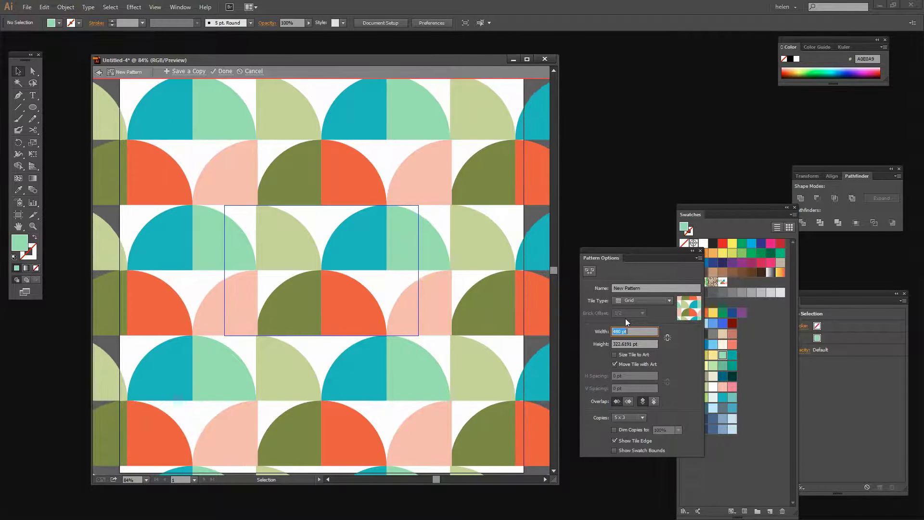
key("Up")
key("Up")
key("Up")
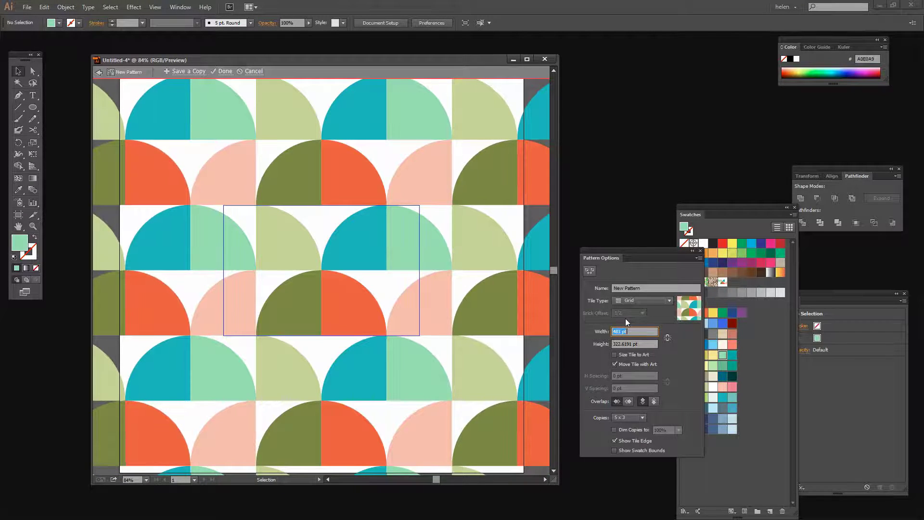
key("Up")
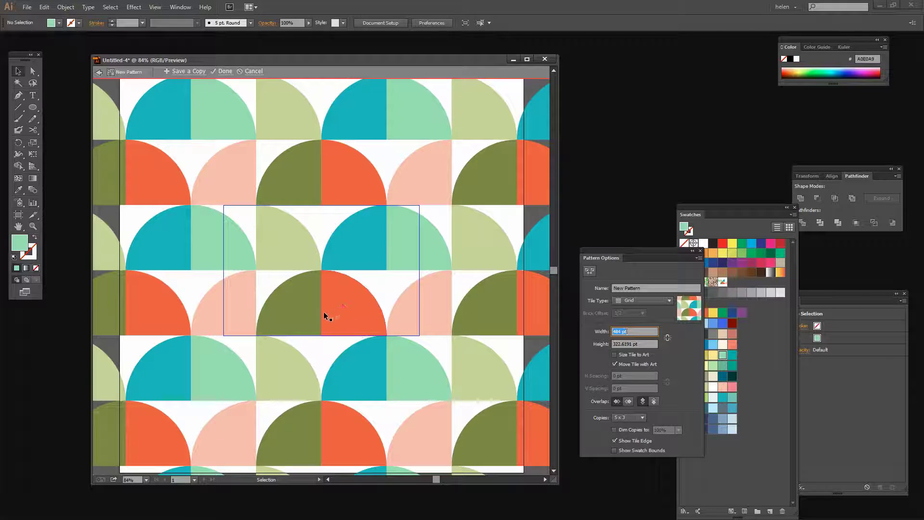
- Rotate the olive wedge -90° and flip the teal wedge so its curve faces down-left
left_click(292, 307)
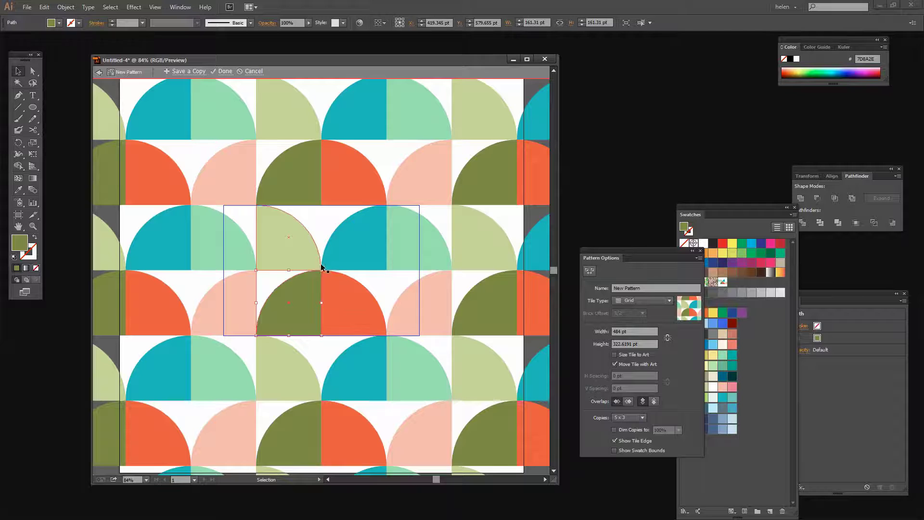
left_click_drag(321, 266, 322, 328)
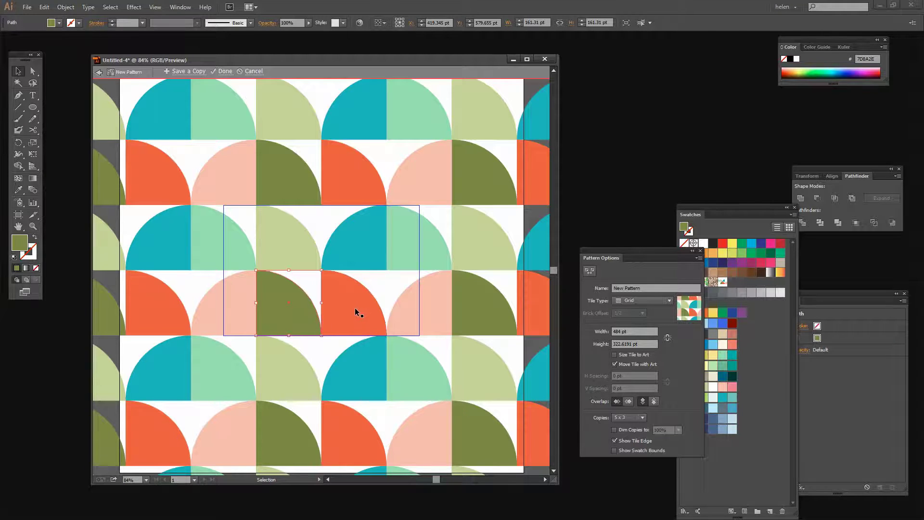
left_click(359, 238)
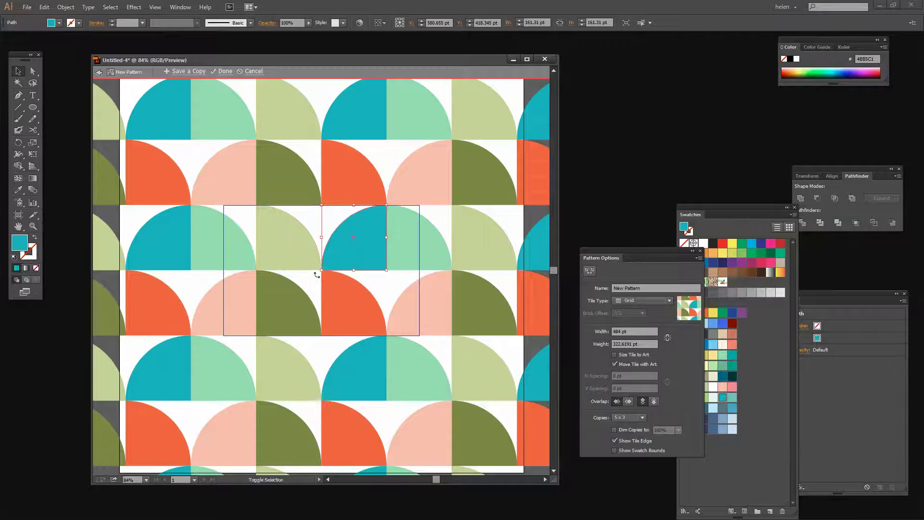
left_click_drag(315, 273, 392, 274)
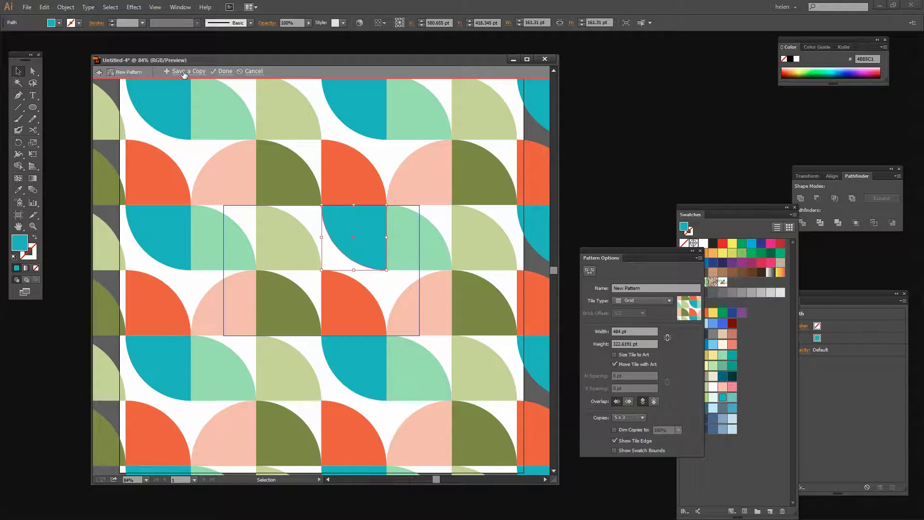
- Save a copy of the current pattern as the swatch 'version1'
left_click(183, 73)
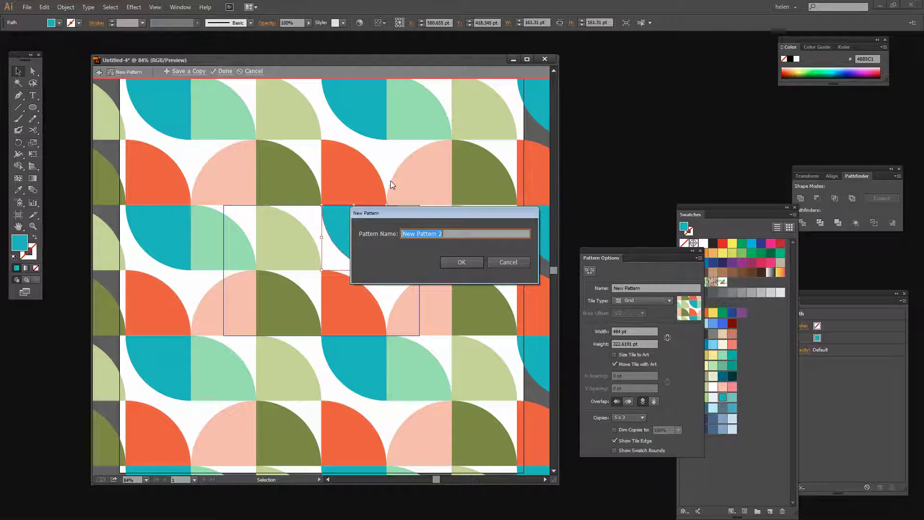
type("version1")
key("Return")
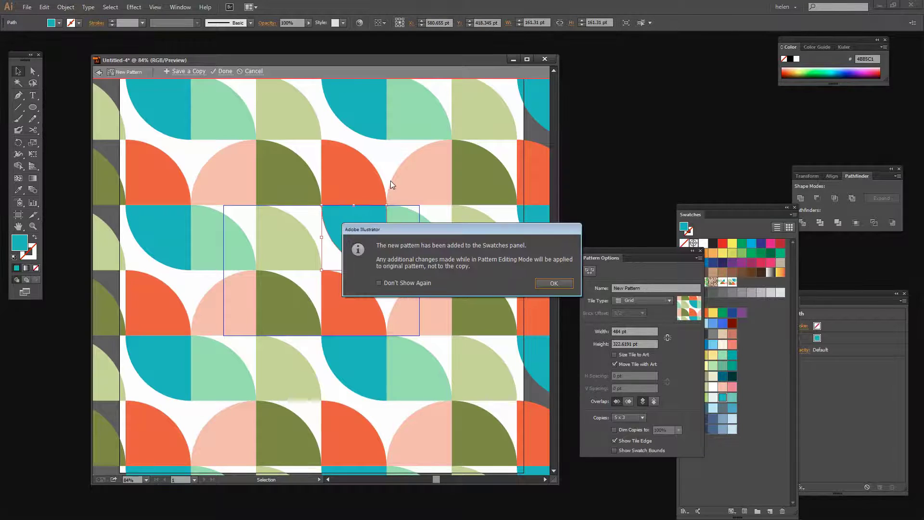
left_click(548, 285)
left_click(353, 313)
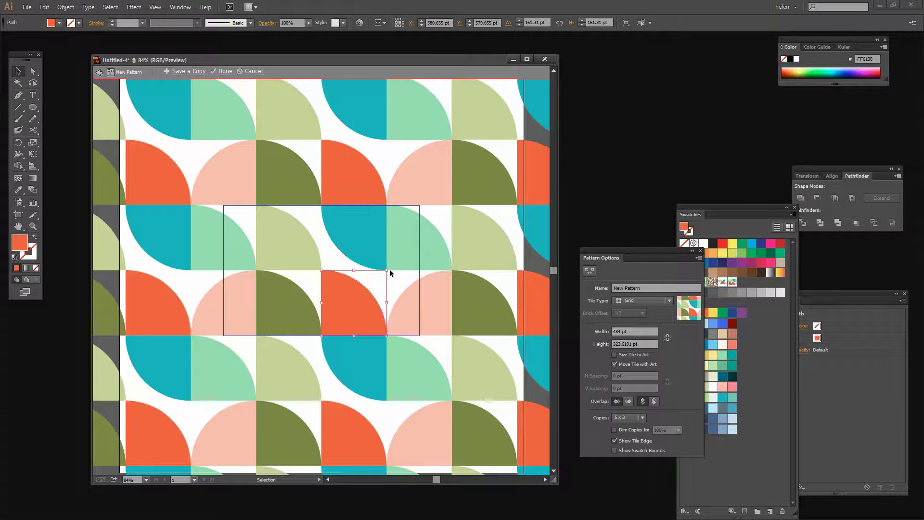
- Rotate the orange and teal wedges 90° clockwise and give the olive wedge two quarter turns
left_click_drag(388, 265, 385, 330)
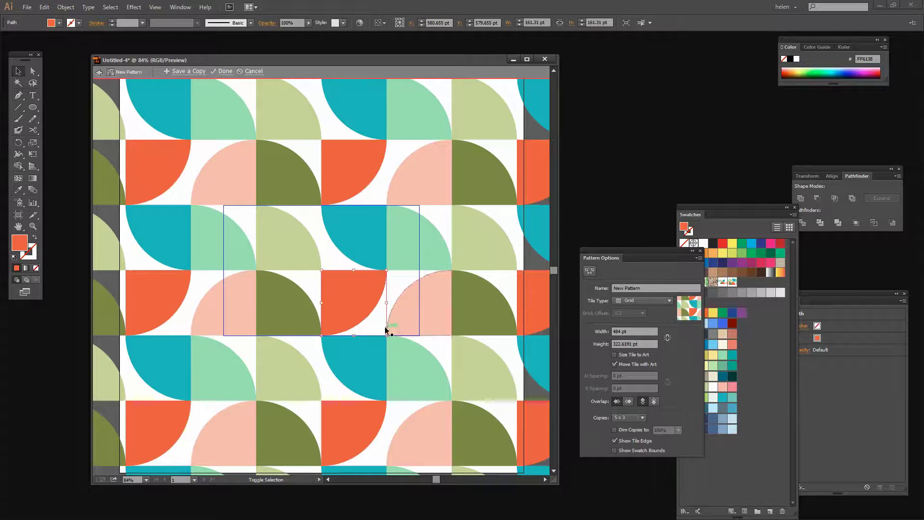
left_click(368, 243)
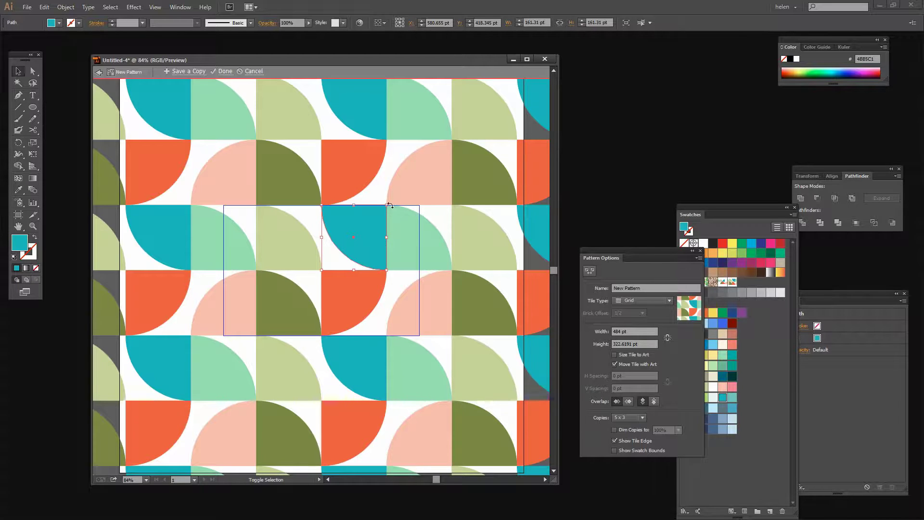
left_click_drag(391, 206, 384, 268)
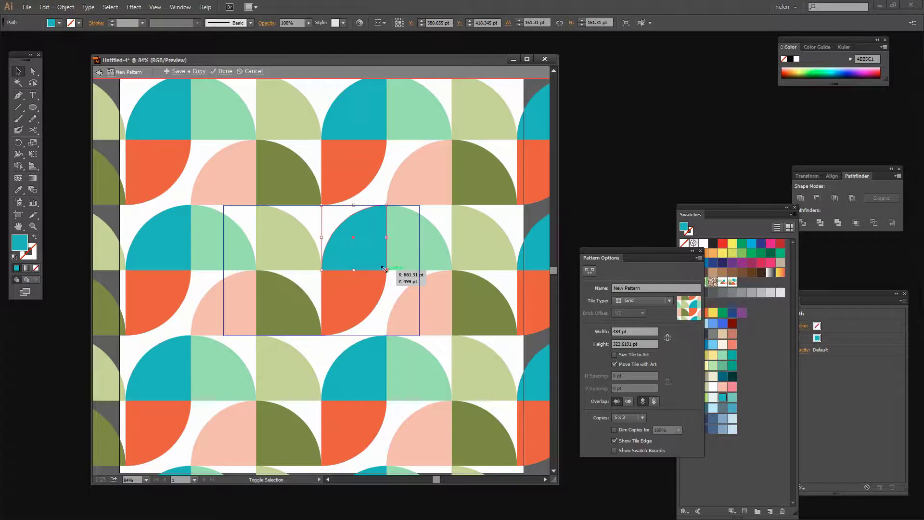
left_click(299, 305)
left_click_drag(322, 267, 250, 249)
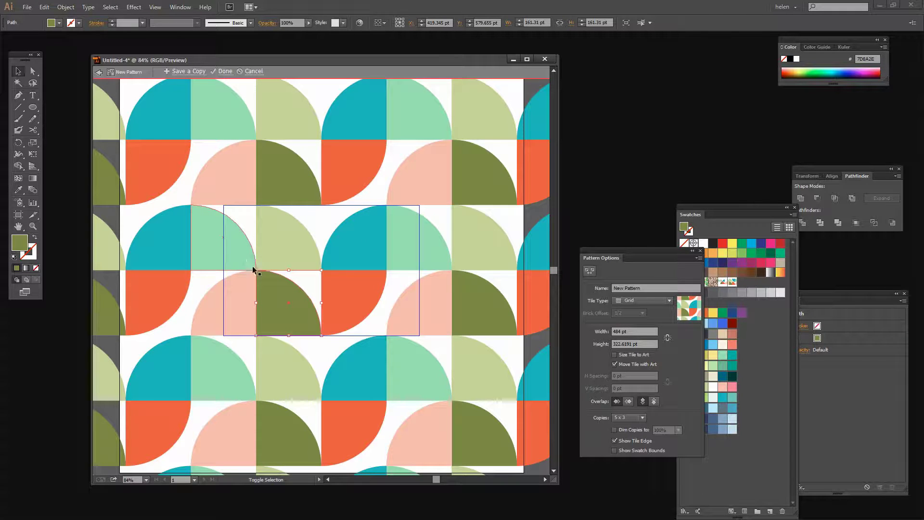
left_click_drag(252, 265, 299, 291)
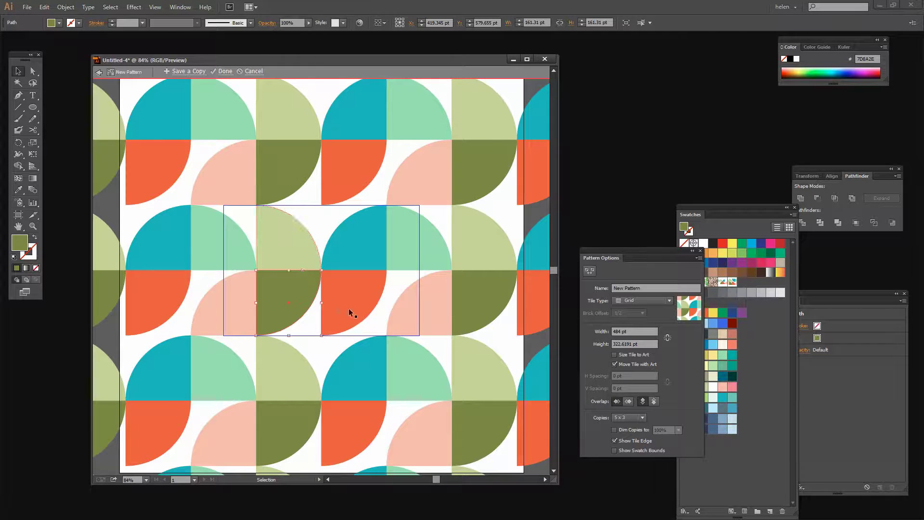
- Rotate the pink and light-green wedges, adjust the orange one, and turn the teal wedge 180°
left_click(411, 318)
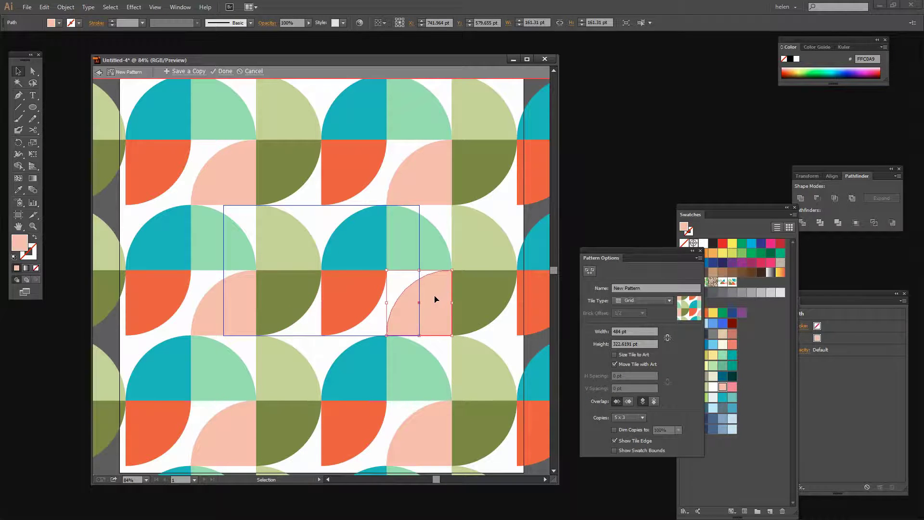
left_click_drag(458, 338, 460, 267)
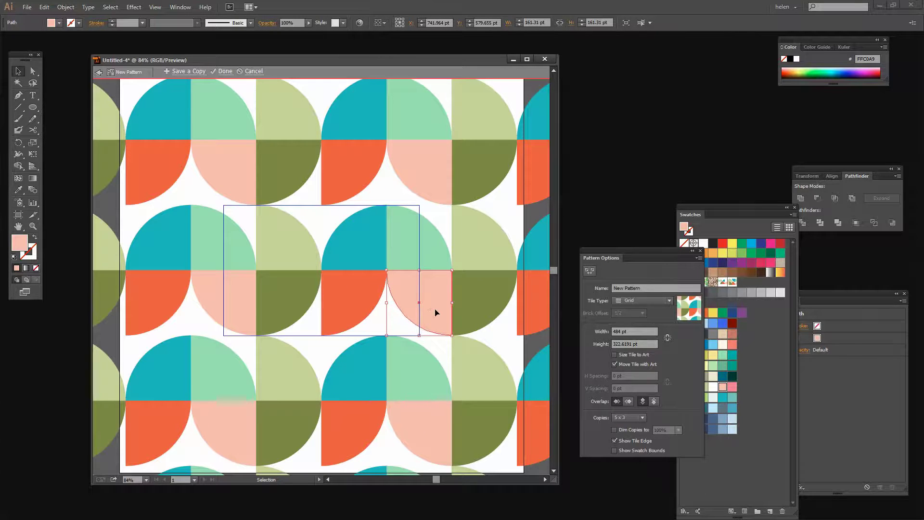
left_click(279, 230)
left_click_drag(321, 205, 256, 206)
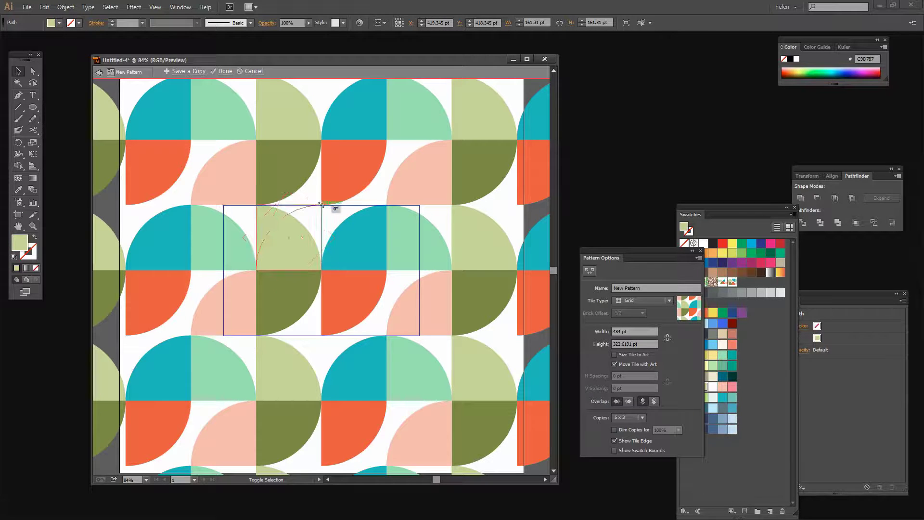
left_click(346, 303)
left_click_drag(314, 334, 314, 336)
left_click(356, 236)
left_click_drag(376, 197, 323, 277)
left_click(368, 248)
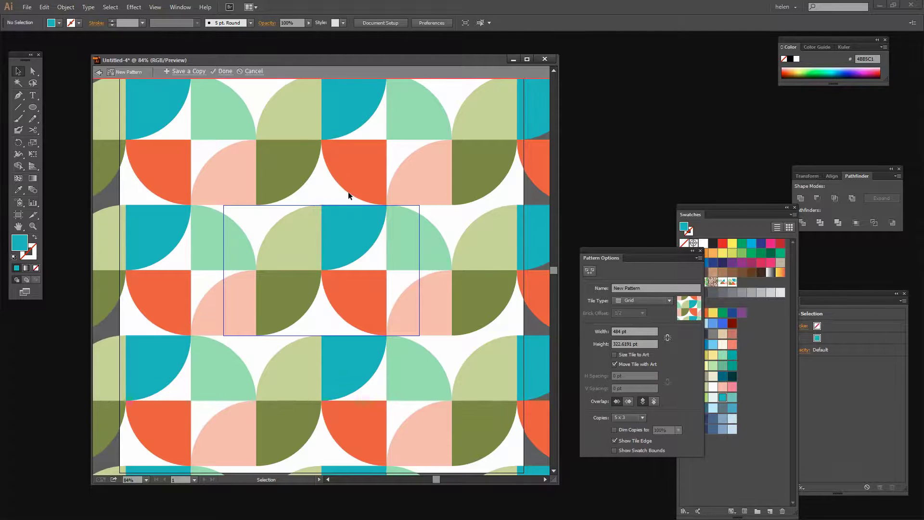
- Exit pattern editing and move the six quarter-circles off the artboard to the left
left_click(225, 71)
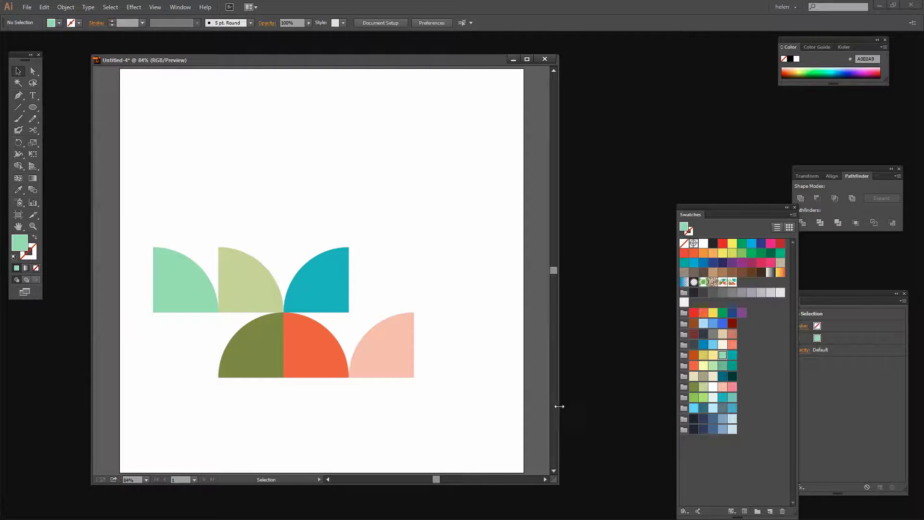
left_click_drag(558, 405, 672, 412)
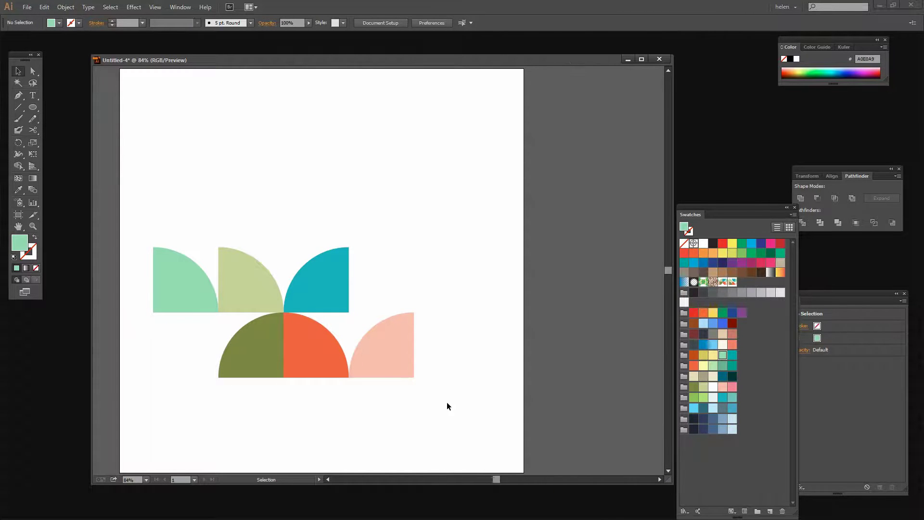
left_click_drag(547, 404, 252, 226)
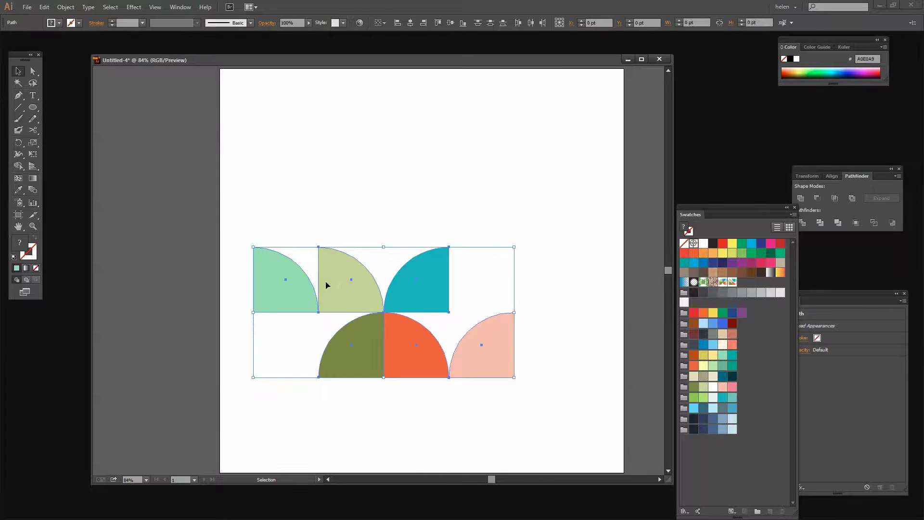
left_click_drag(345, 290, 147, 324)
left_click_drag(258, 365, 139, 356)
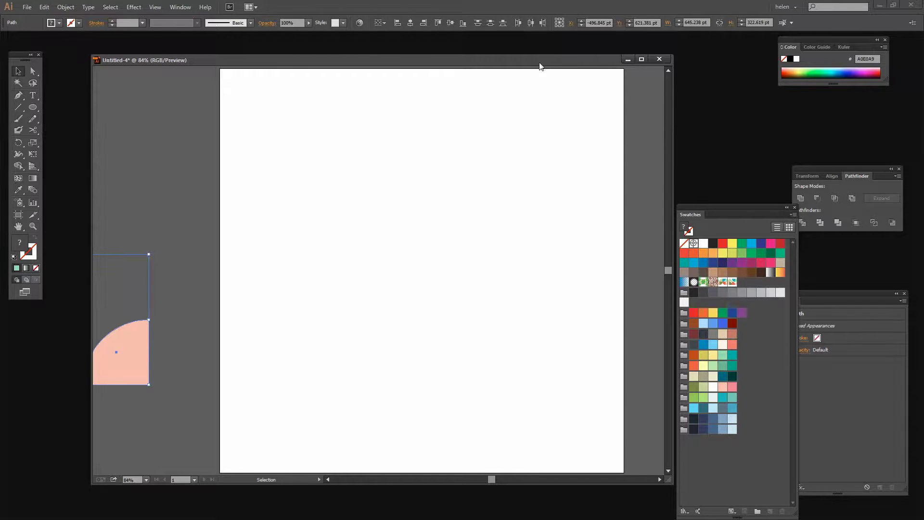
- Run the 'download rectangle artboard size' script from File > Scripts
left_click(27, 6)
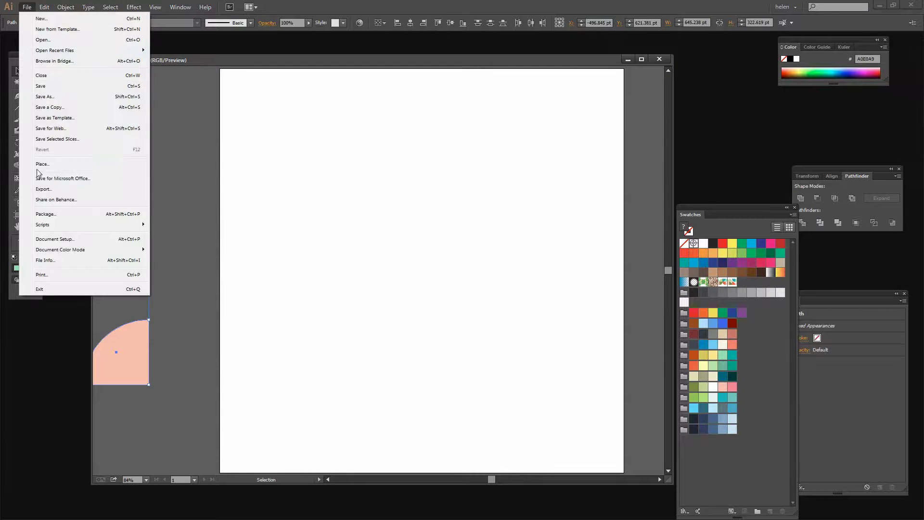
mouse_move(57, 224)
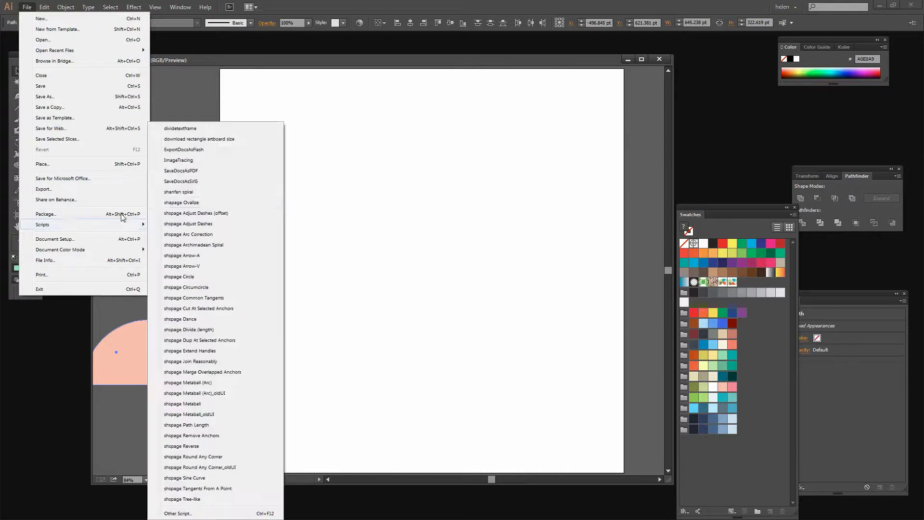
left_click(211, 139)
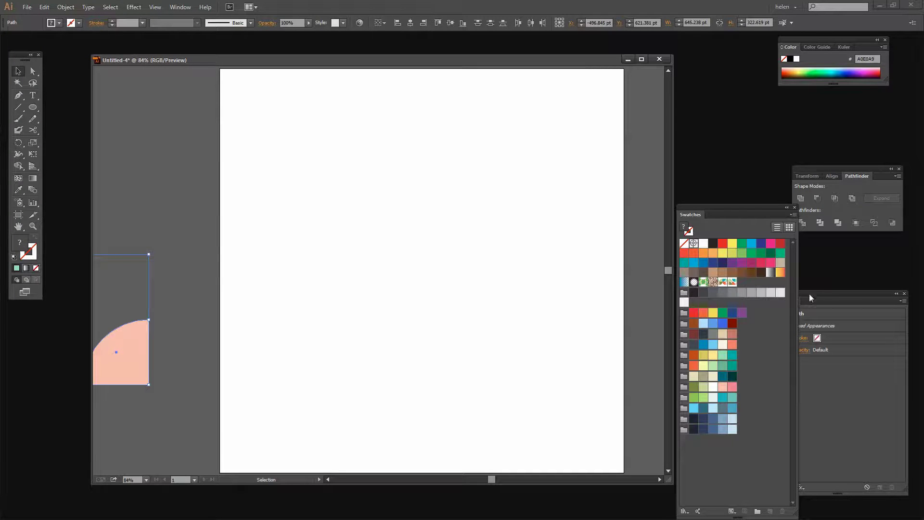
- Select the top artboard-sized <Path> in Layer 1 and apply the quarter-circle pattern swatch as its fill
left_click_drag(736, 215, 711, 178)
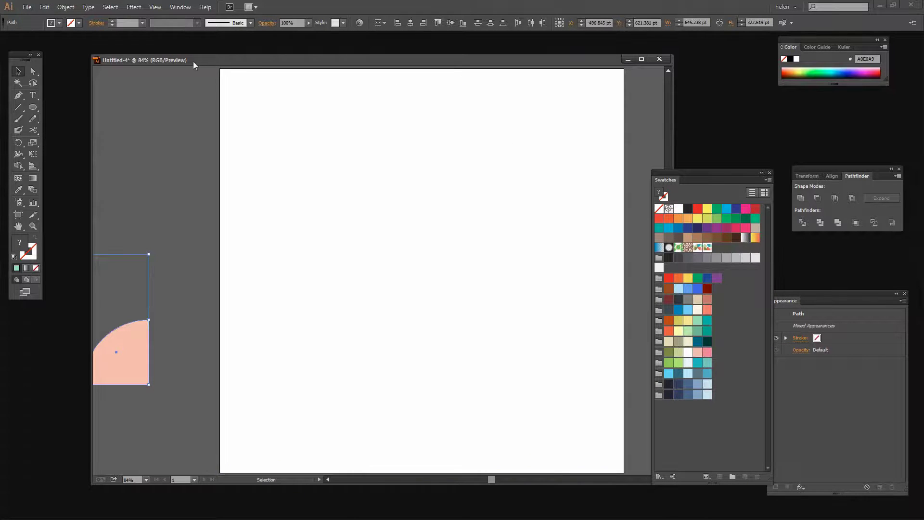
left_click(180, 7)
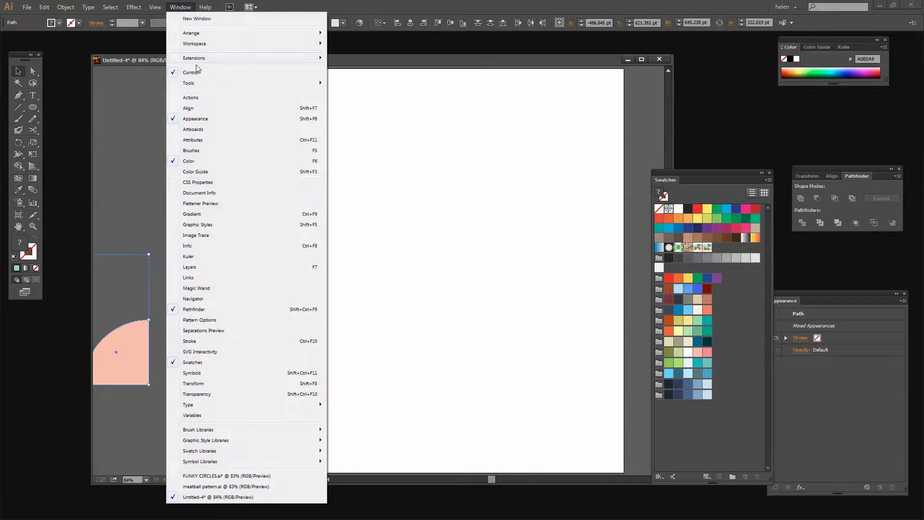
left_click(190, 267)
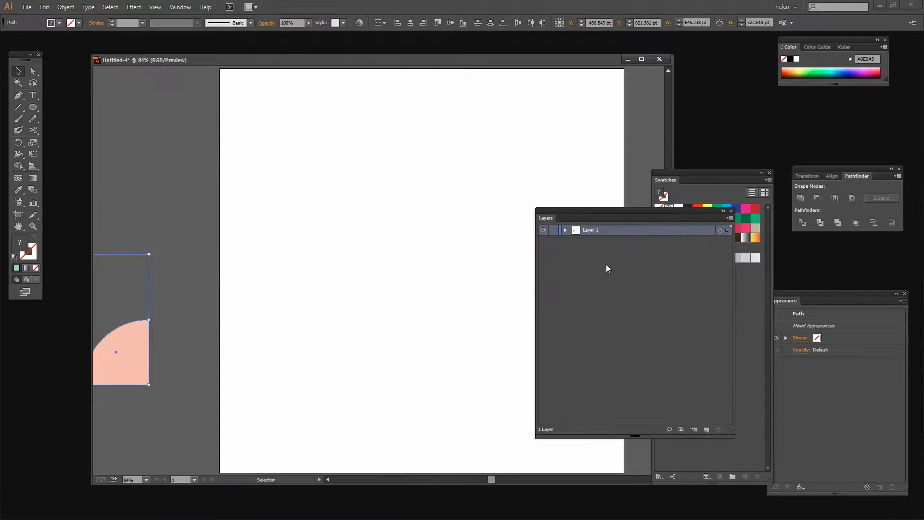
left_click(565, 229)
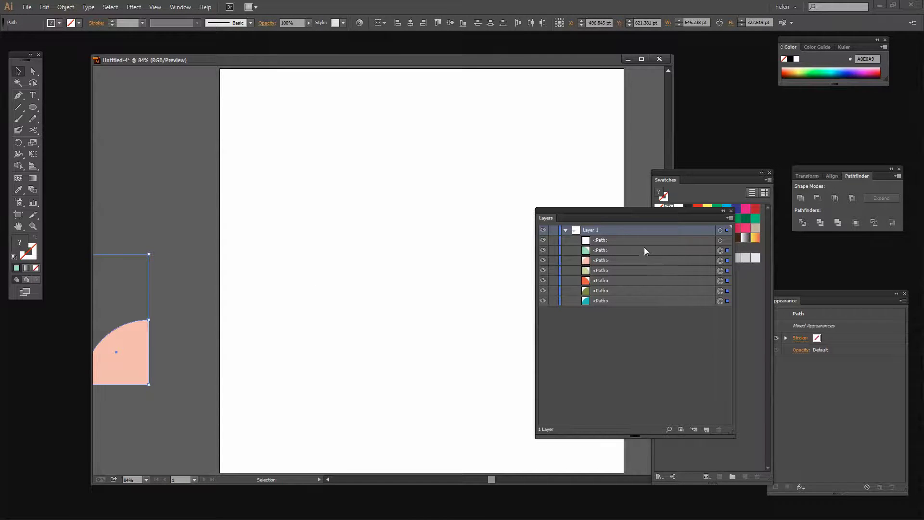
left_click(720, 240)
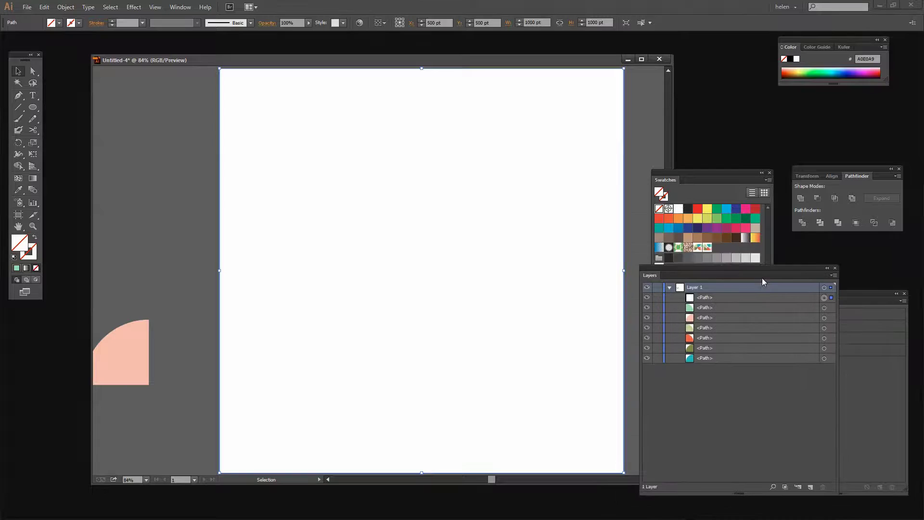
left_click_drag(761, 278, 804, 268)
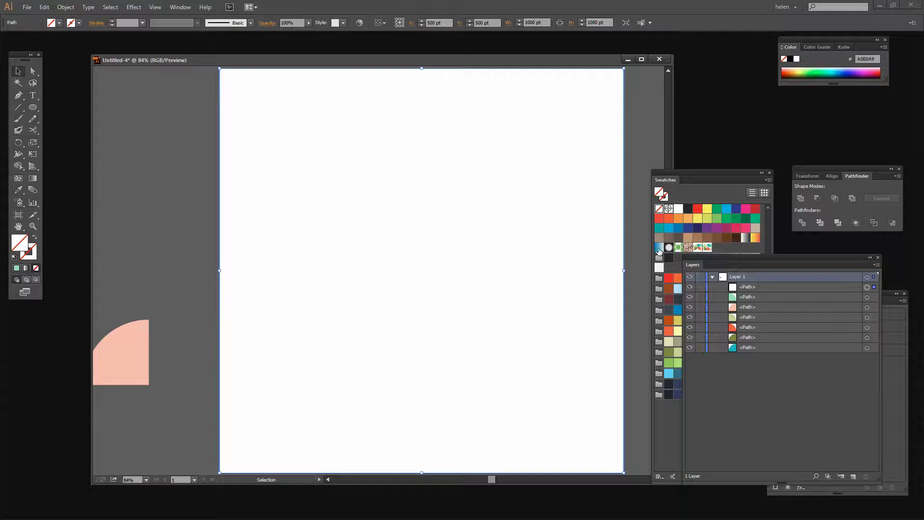
left_click(697, 247)
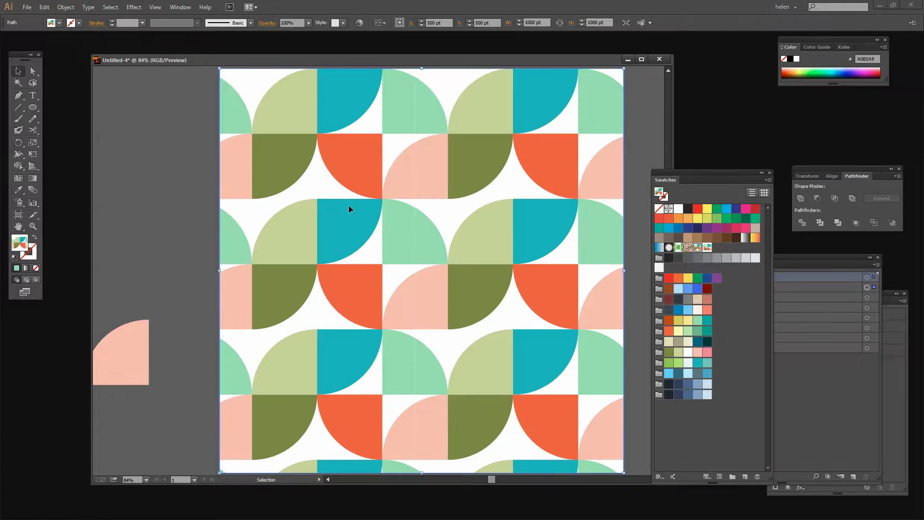
- Scale only the rectangle's pattern to 60% uniform, with Transform Objects turned off
left_click(62, 7)
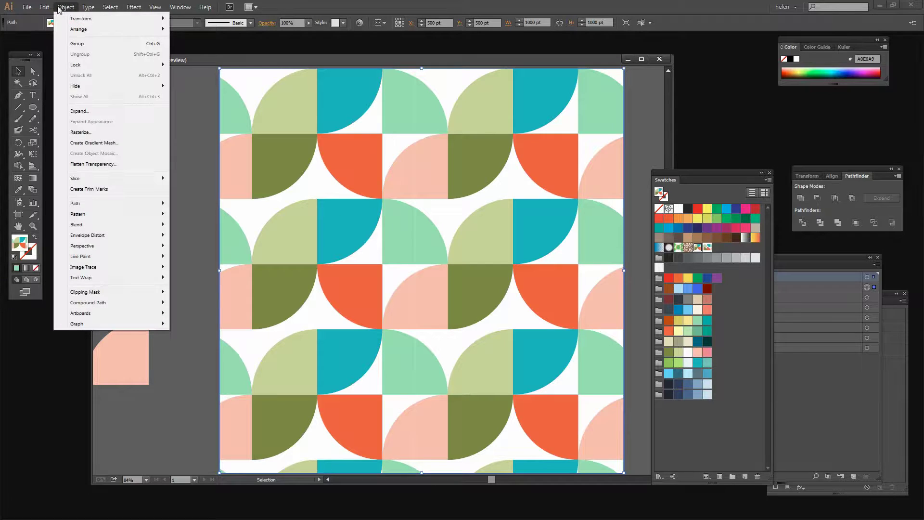
mouse_move(80, 19)
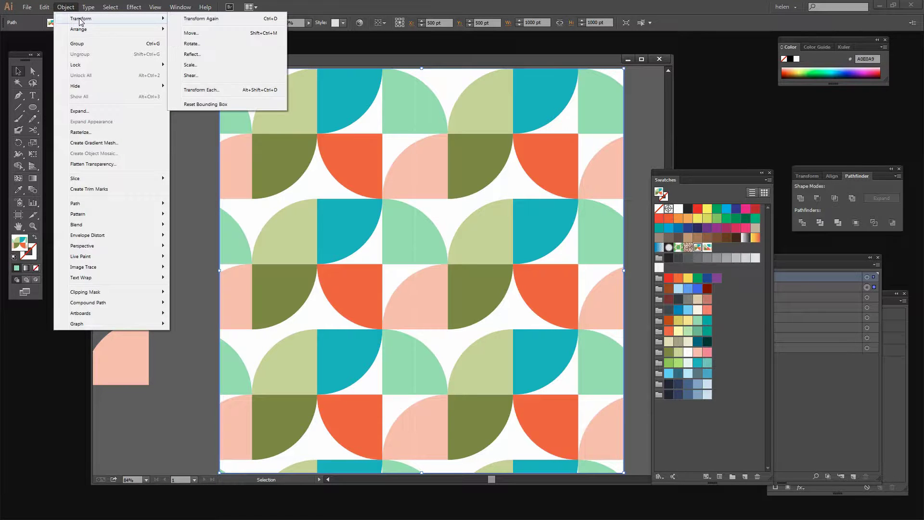
left_click(191, 65)
left_click(421, 308)
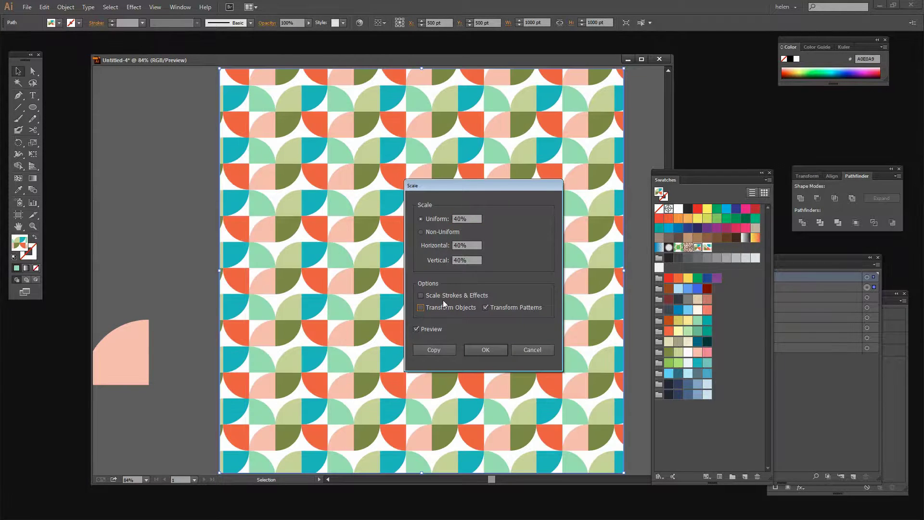
left_click_drag(470, 191, 546, 170)
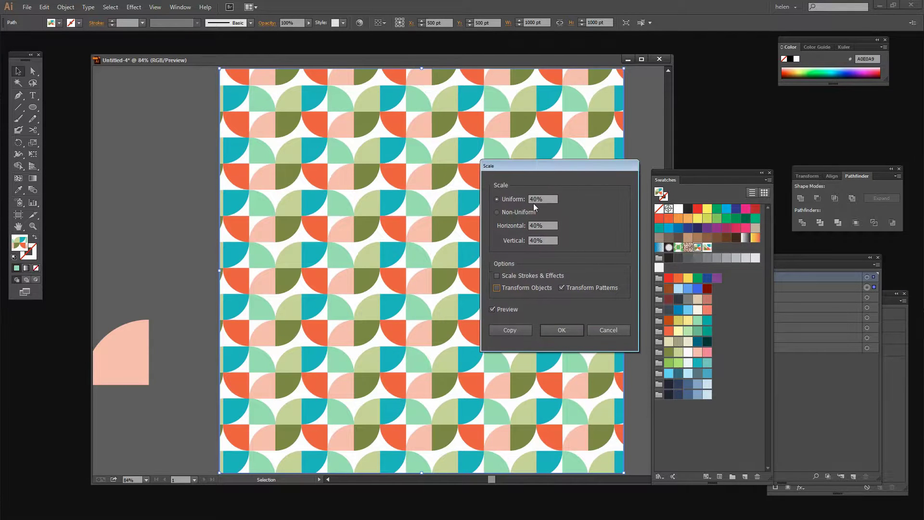
left_click(535, 197)
key("shift+Up")
key("shift+Up")
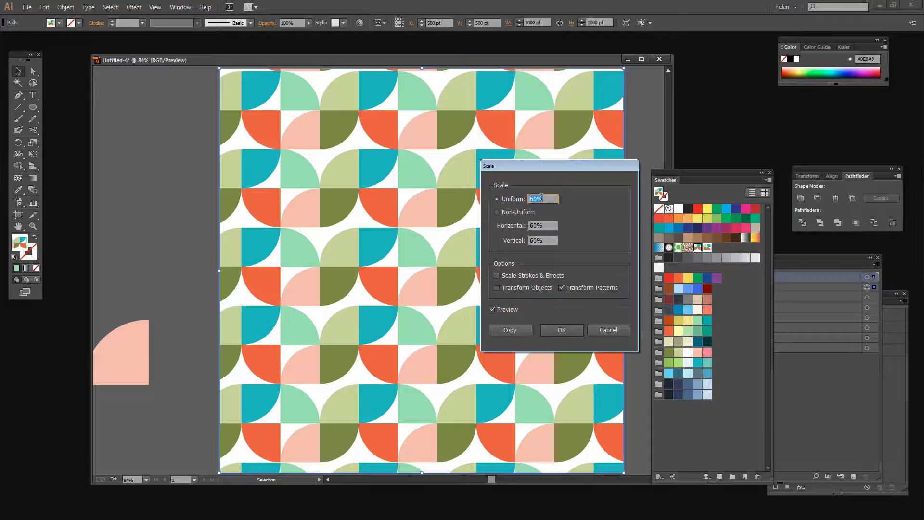
left_click(561, 330)
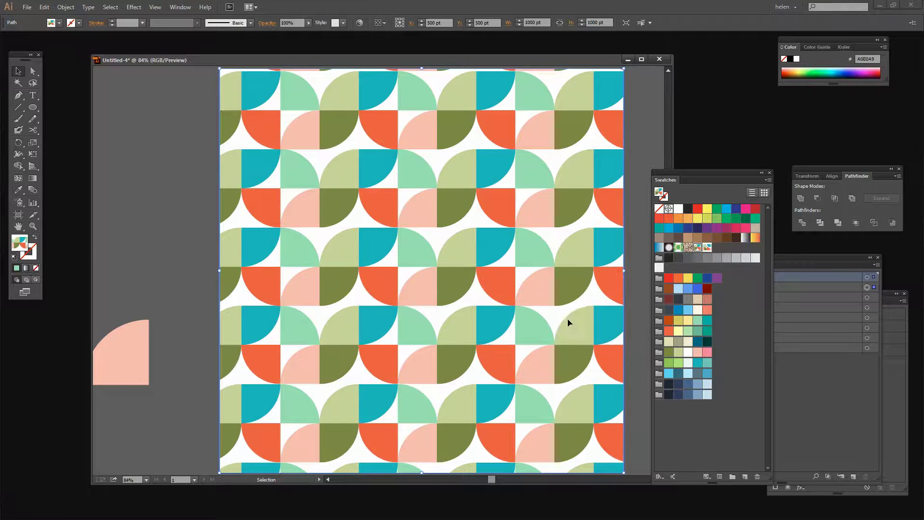
left_click_drag(509, 59, 475, 53)
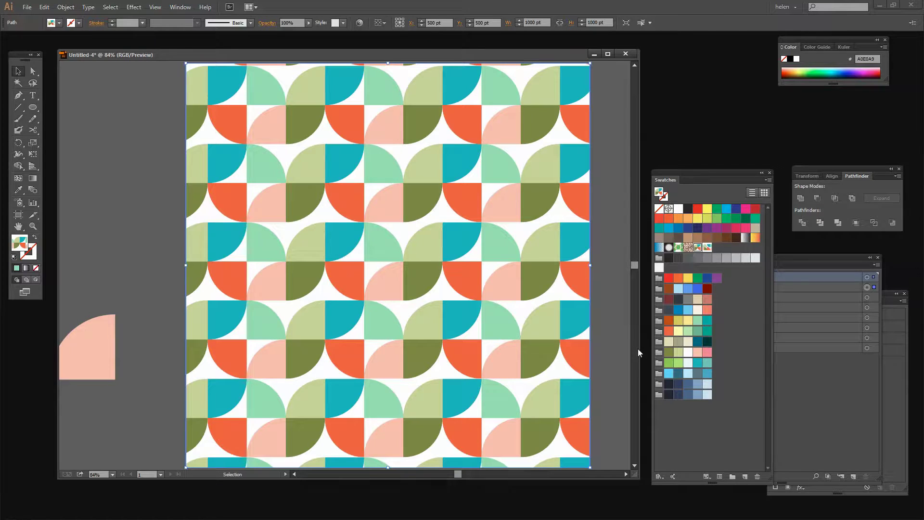
- Duplicate the patterned rectangle's path in the Layers panel
left_click_drag(638, 349, 568, 313)
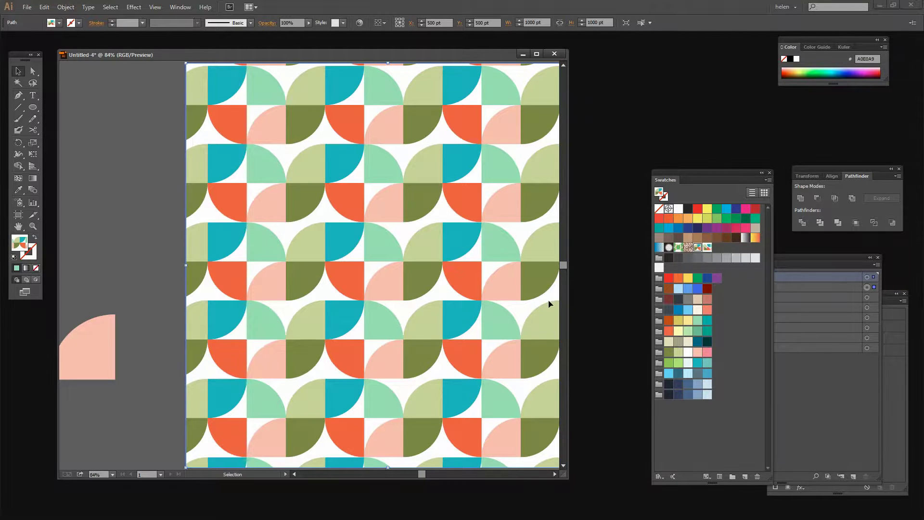
key("ctrl+0")
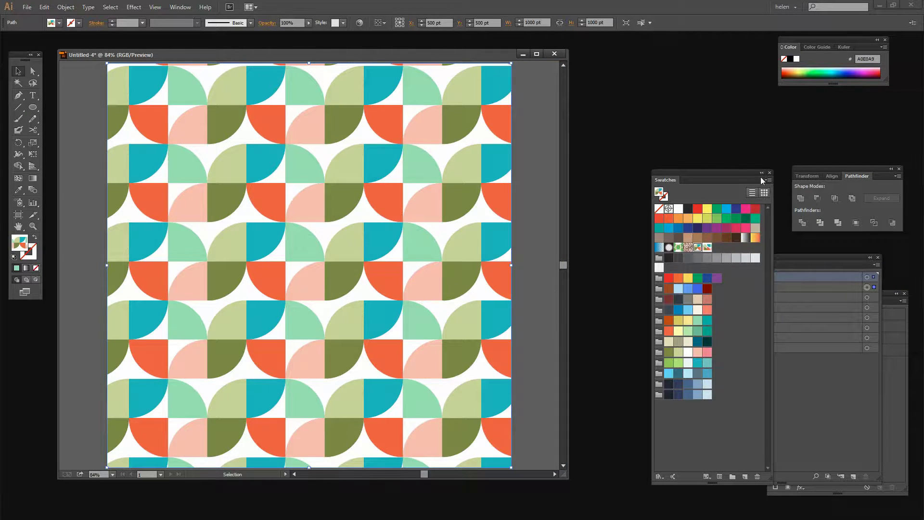
left_click_drag(729, 174, 640, 87)
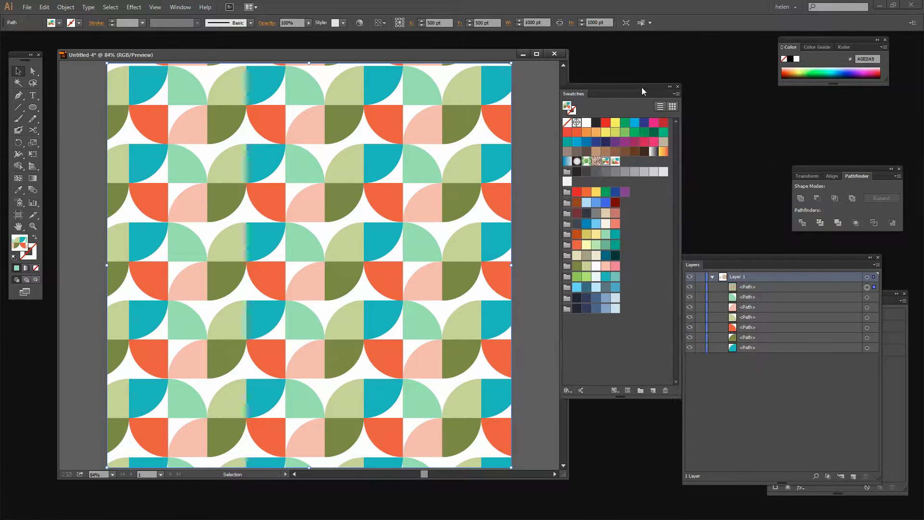
left_click_drag(748, 262, 669, 186)
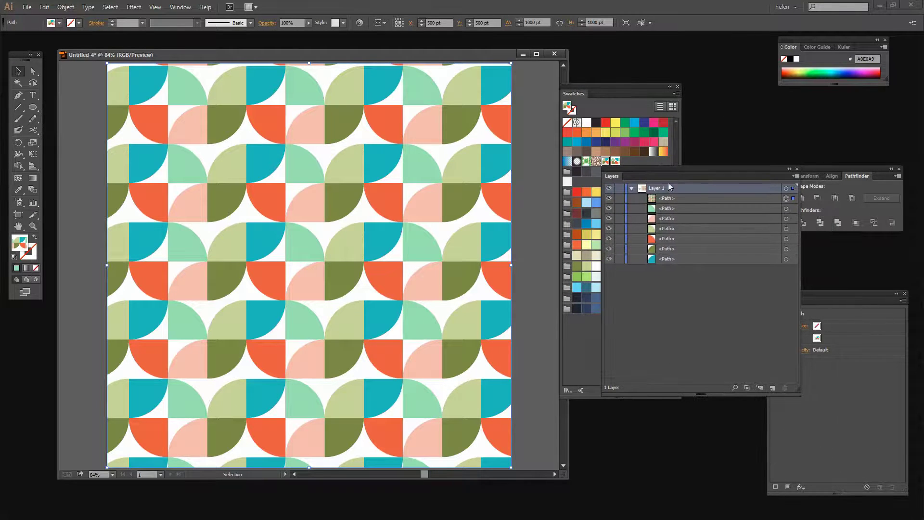
left_click(690, 197)
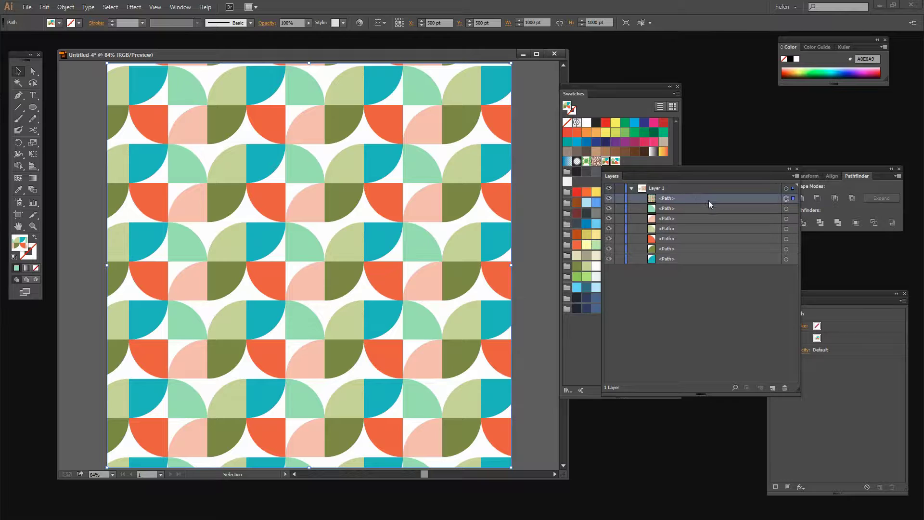
left_click_drag(714, 198, 770, 385)
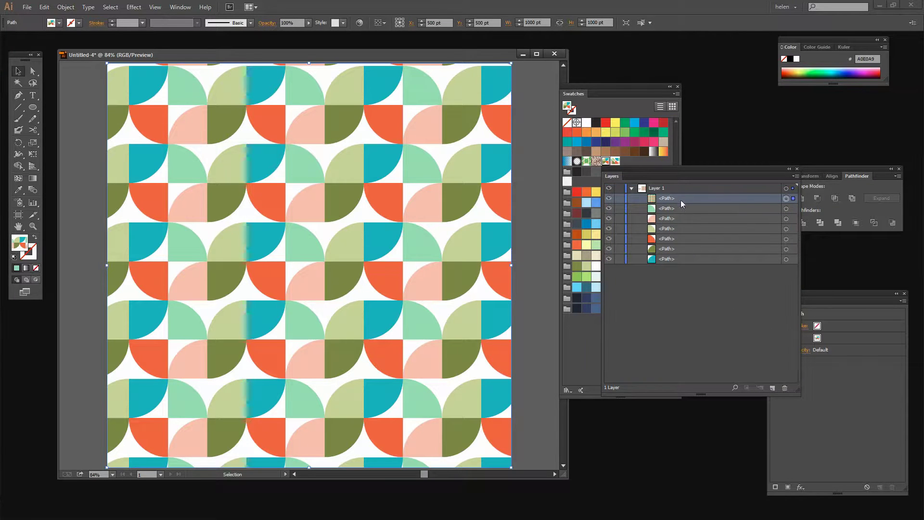
left_click_drag(734, 198, 772, 389)
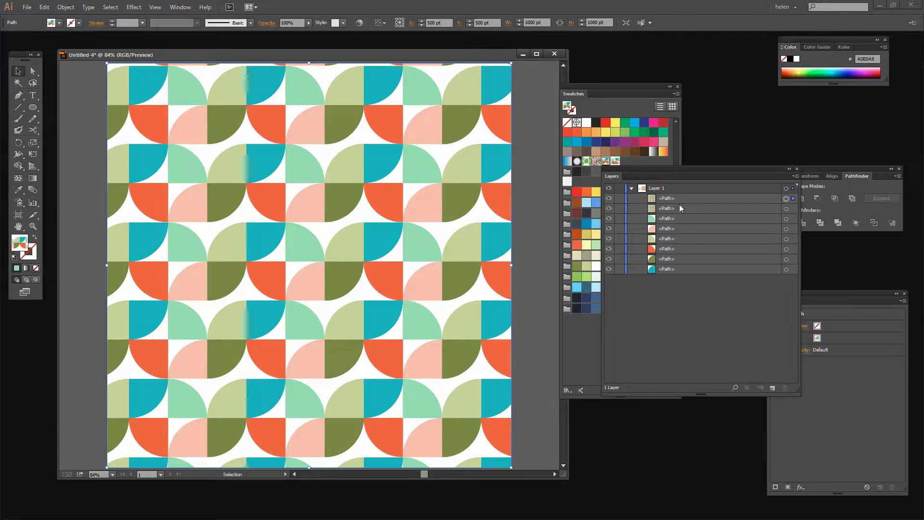
- Fill the lower rectangle copy with the Black swatch
left_click(785, 209)
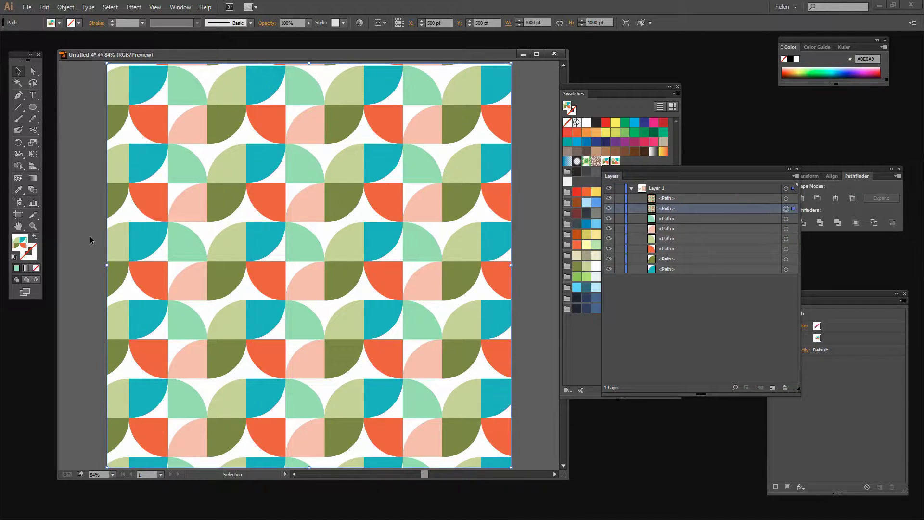
left_click(596, 123)
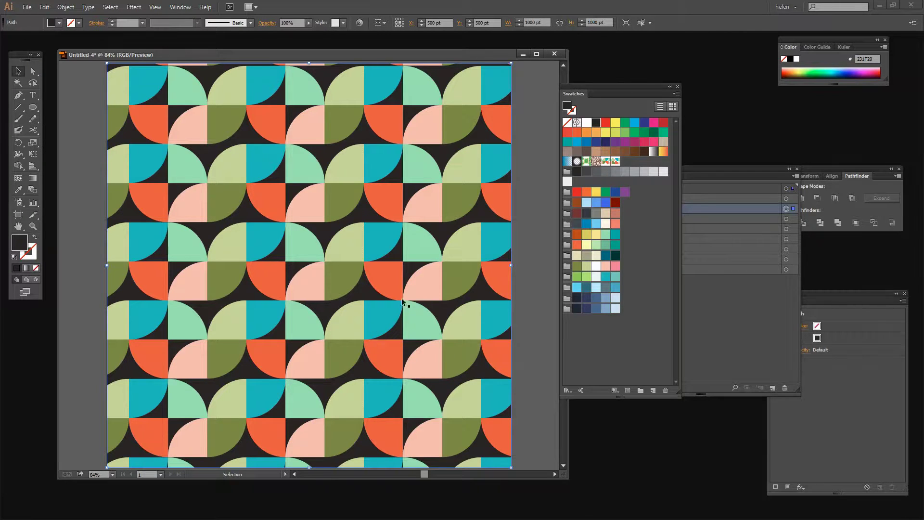
key("F7")
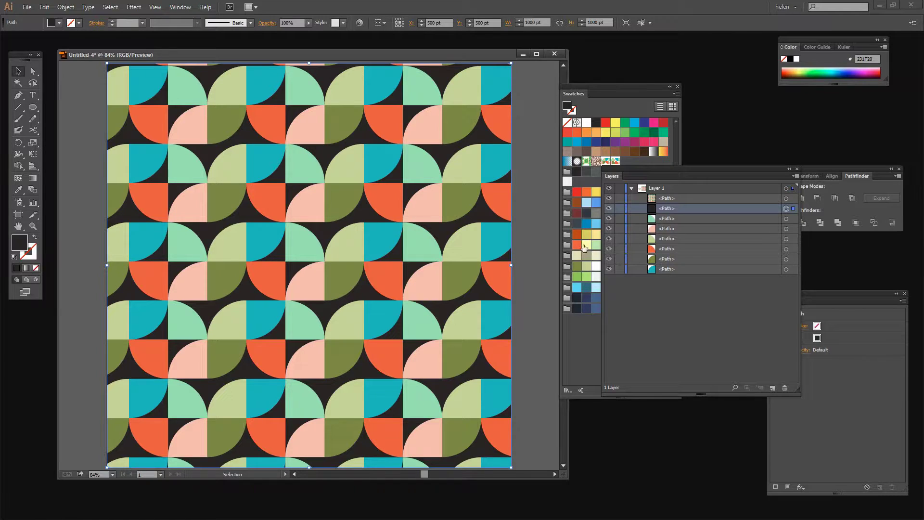
left_click_drag(624, 171, 585, 169)
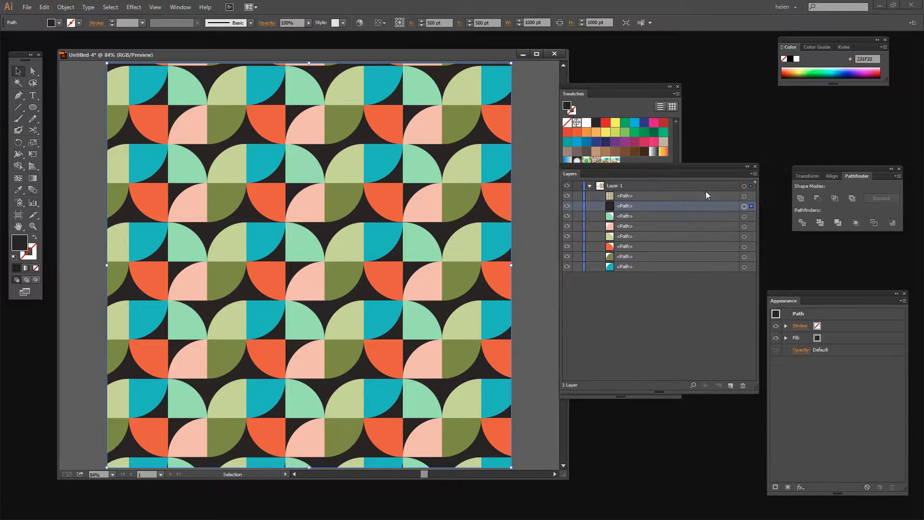
- Create Color Group 1 from the colours of the pattern-filled rectangle
left_click(743, 196)
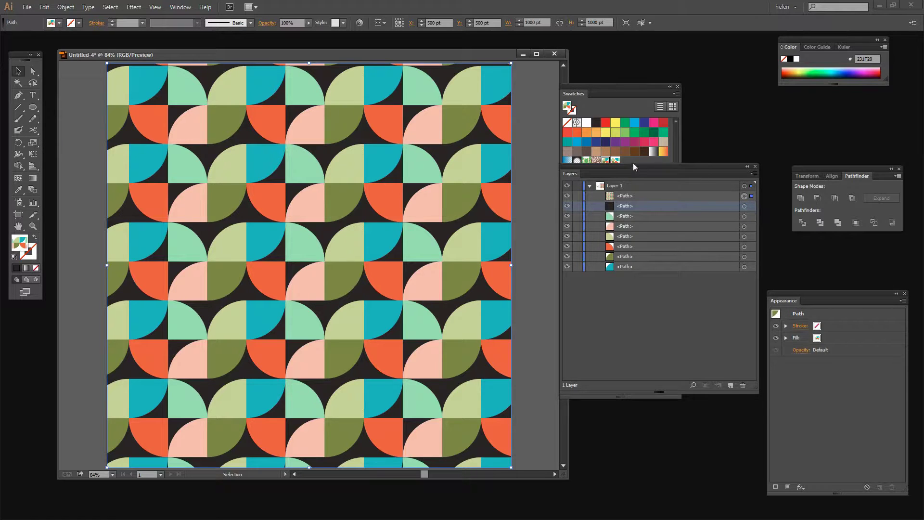
left_click_drag(633, 163, 776, 136)
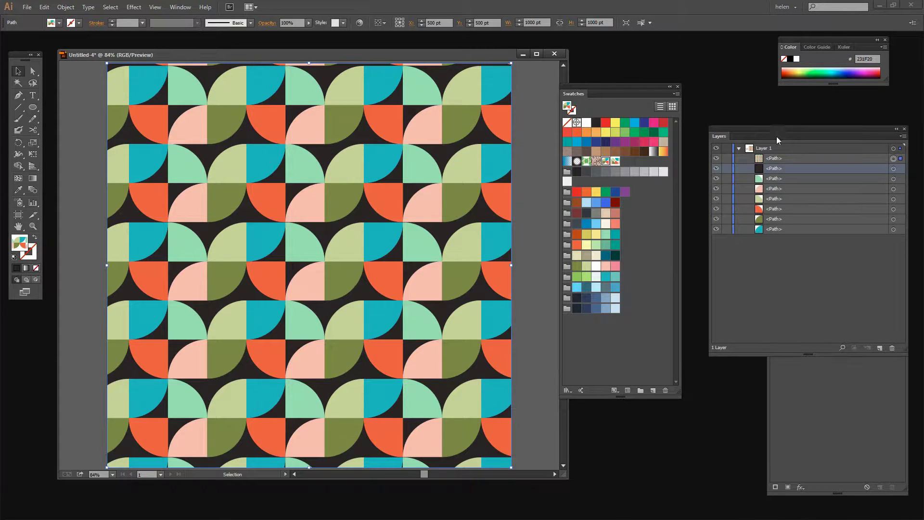
left_click(640, 391)
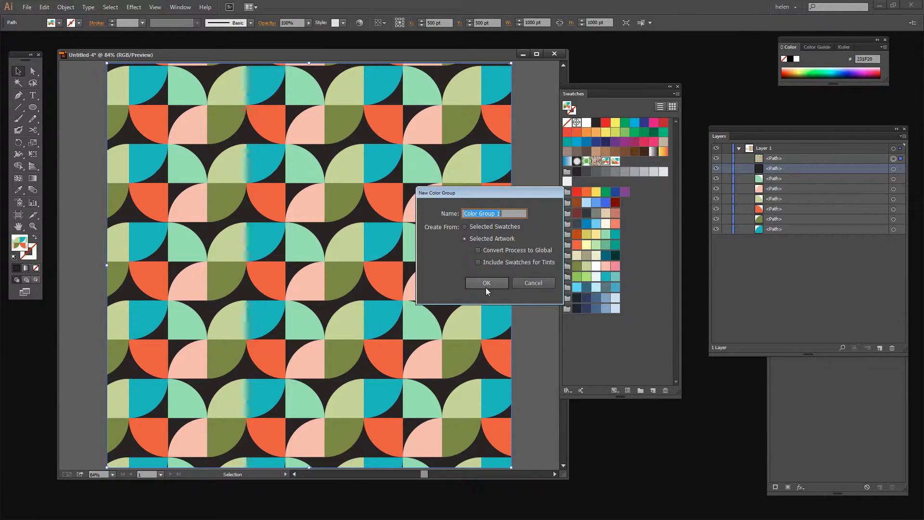
left_click(486, 283)
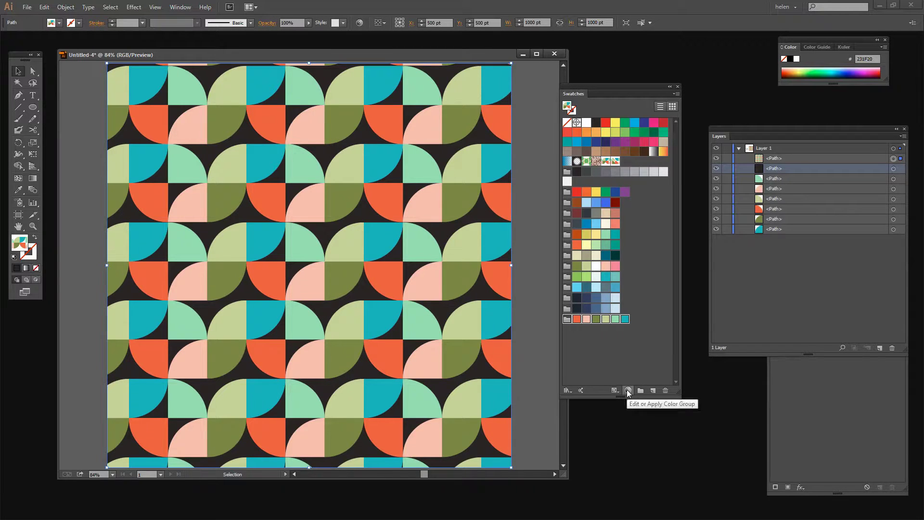
- Open Recolor Artwork for Color Group 1 and rotate the colour harmony toward teal and red
left_click(628, 390)
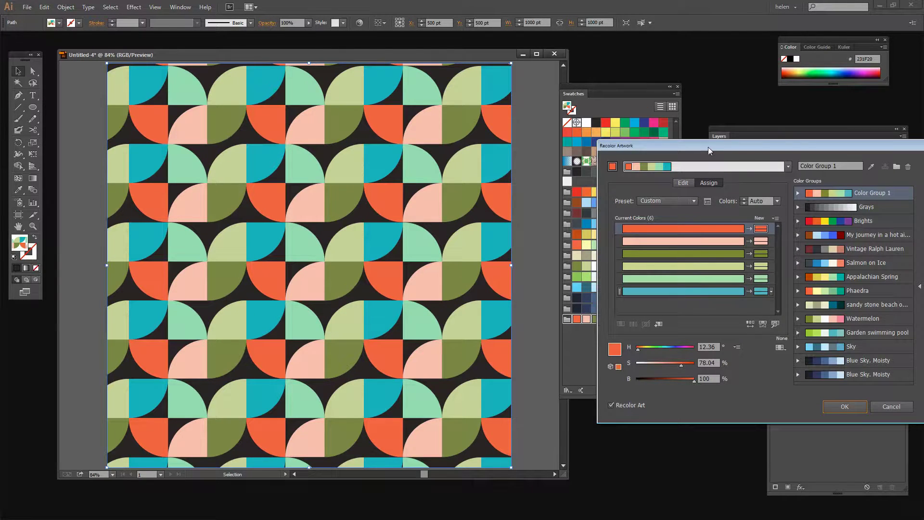
left_click_drag(706, 146, 661, 177)
left_click(639, 213)
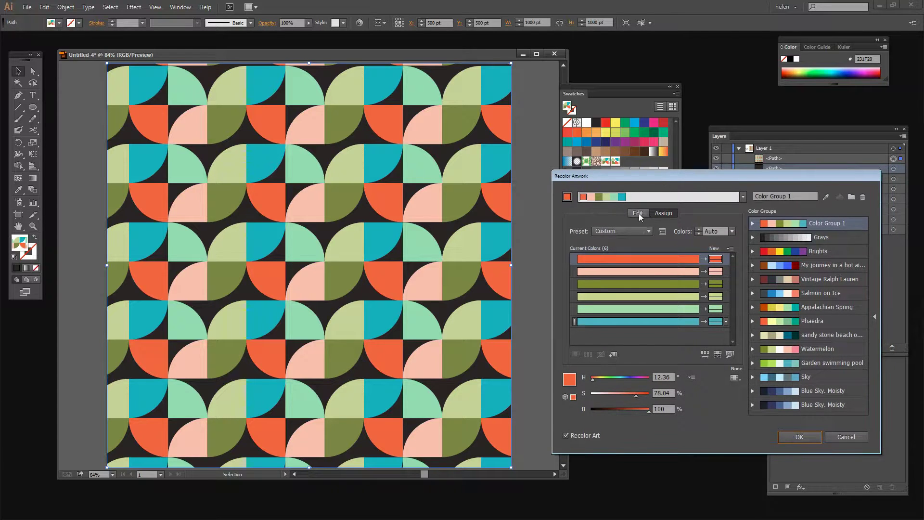
left_click_drag(632, 258, 659, 253)
mouse_move(621, 280)
left_mouse_down()
mouse_move(631, 292)
mouse_move(666, 281)
mouse_move(688, 294)
mouse_move(680, 314)
mouse_move(669, 311)
left_mouse_up()
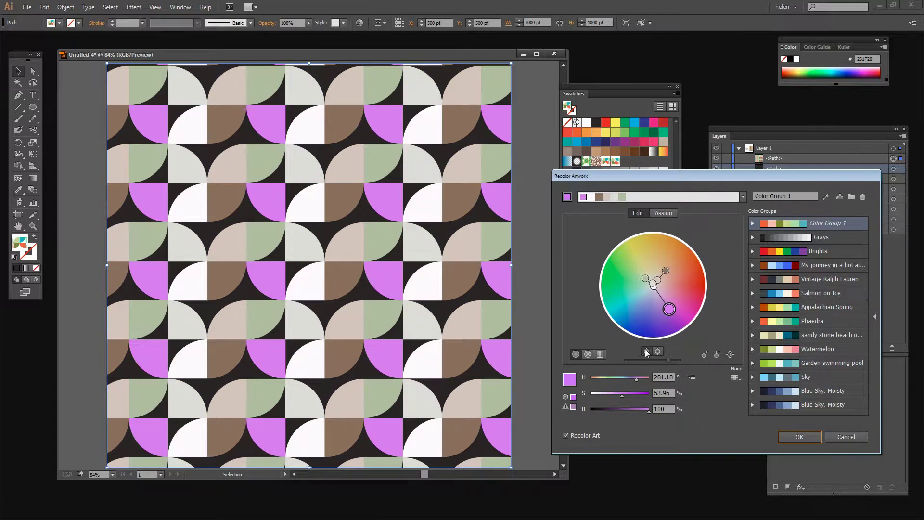
- Adjust brightness and shift the base hue from purple to red, then apply the muted palette
mouse_move(657, 359)
left_mouse_down()
mouse_move(645, 360)
mouse_move(652, 358)
left_mouse_up()
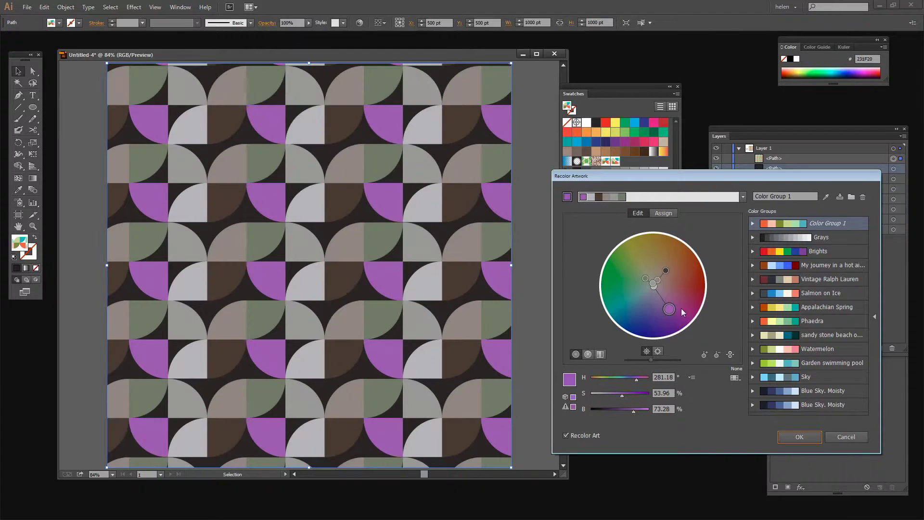
left_click_drag(669, 310, 675, 281)
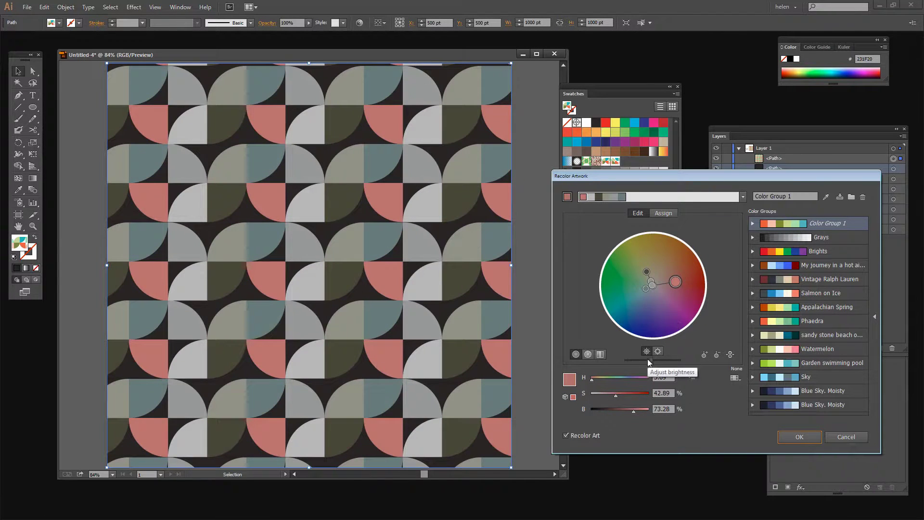
mouse_move(649, 361)
left_mouse_down()
mouse_move(686, 361)
mouse_move(660, 361)
left_mouse_up()
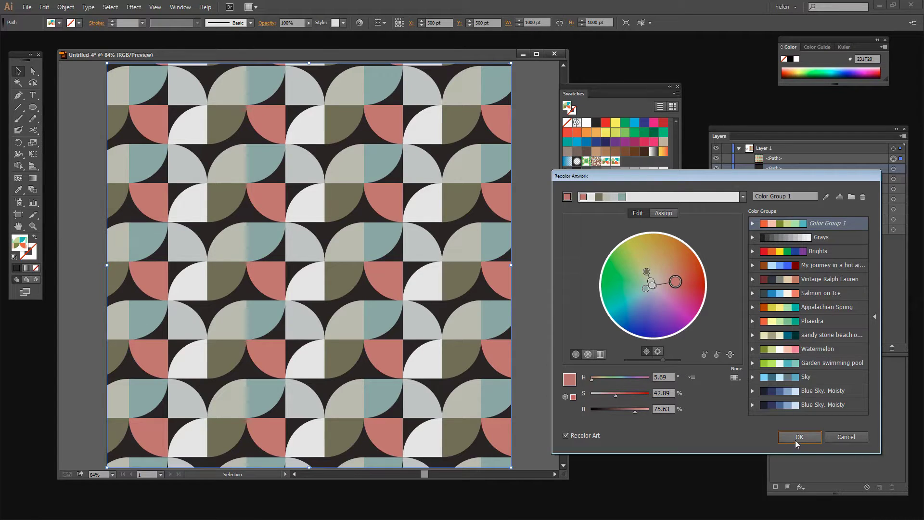
left_click(676, 282)
left_click_drag(677, 283, 676, 282)
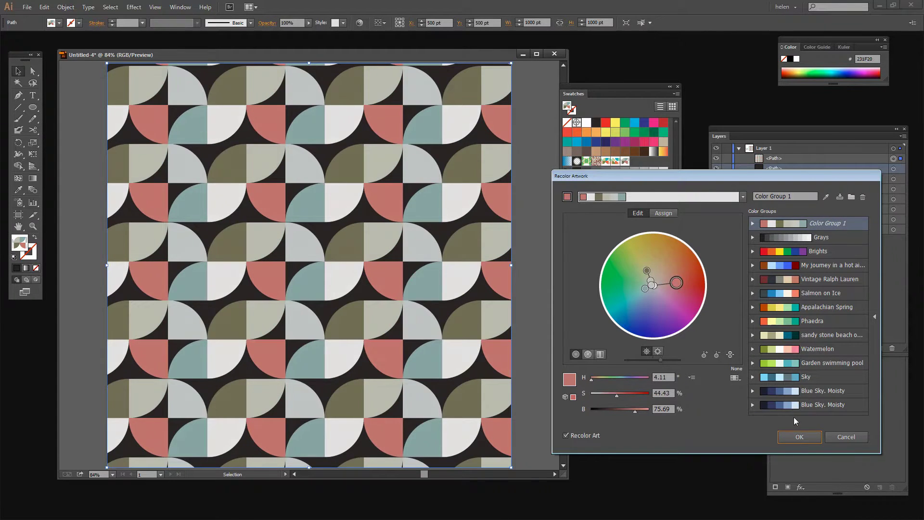
left_click(798, 437)
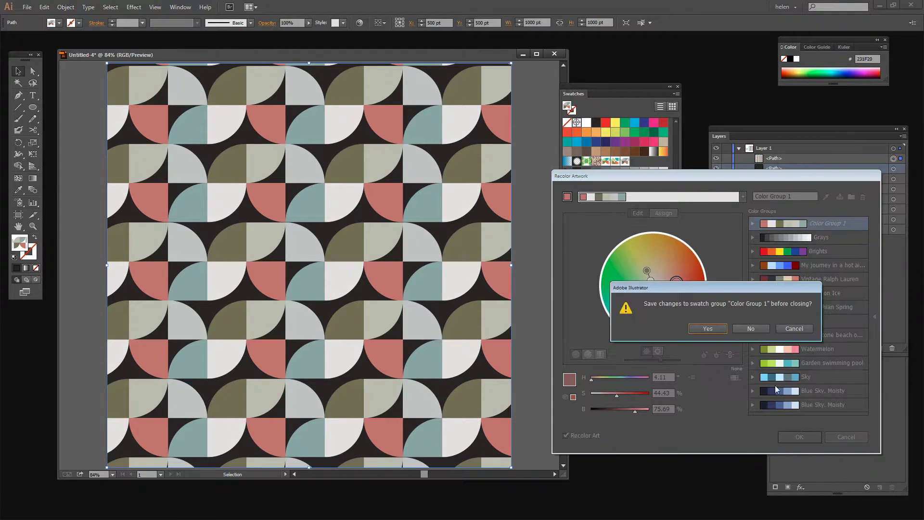
- Confirm saving the muted palette changes to Color Group 1
left_click(706, 327)
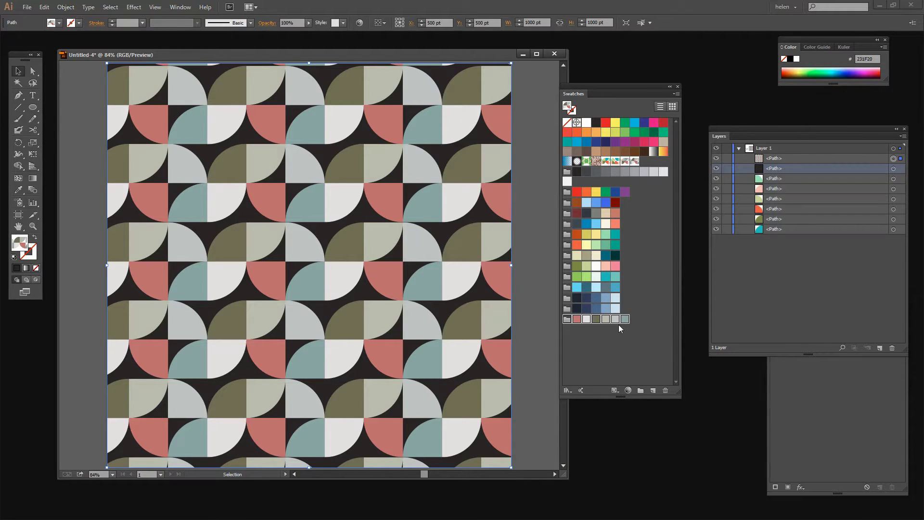